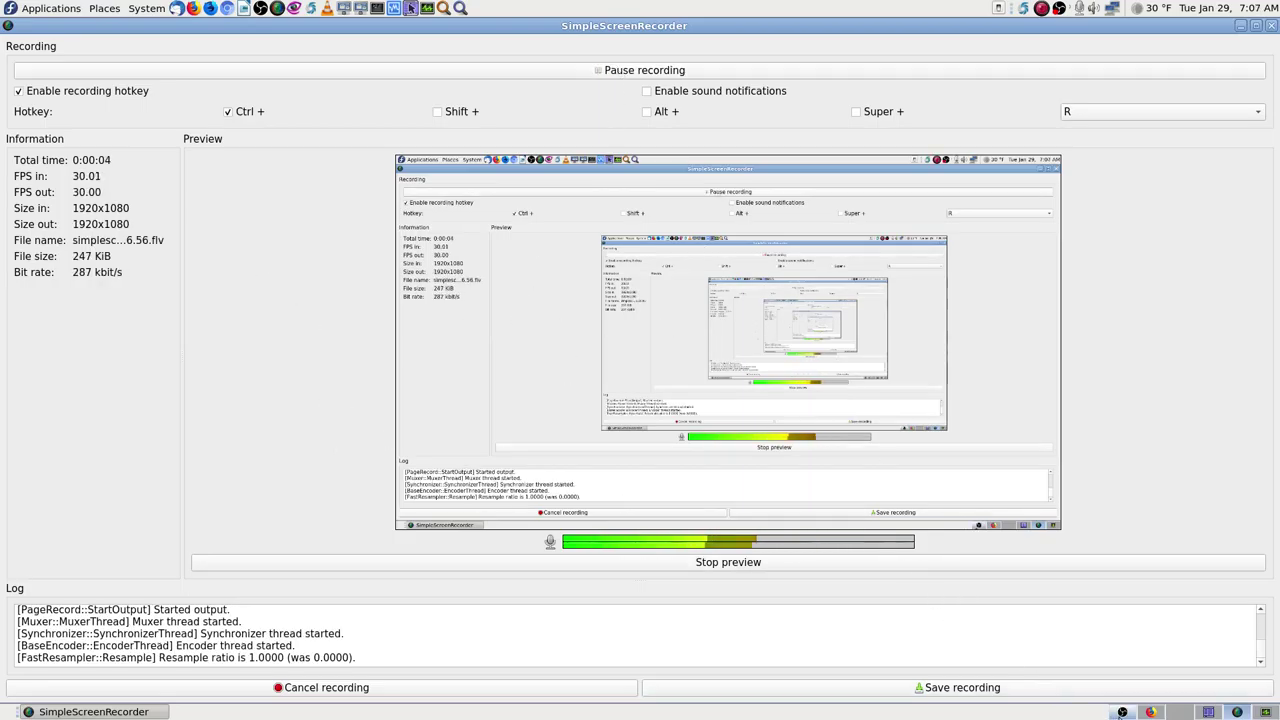
Switch to the Krusader workspace to show the SimpleScreenRecorder videos folder with the new 07.06.56 flv
{"action": "left_click", "coordinate": [1208, 712]}
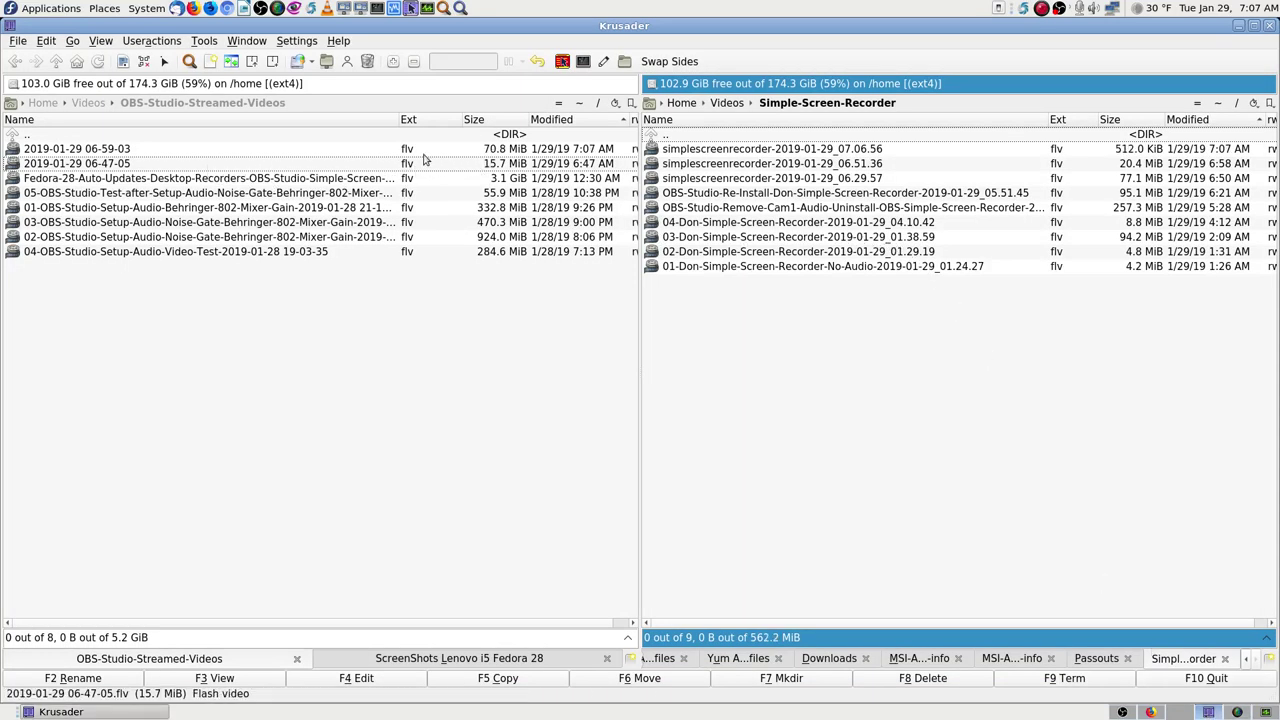
Check the OBS recording's file size in the left Krusader panel, then restore OBS Studio
{"action": "left_click", "coordinate": [486, 156]}
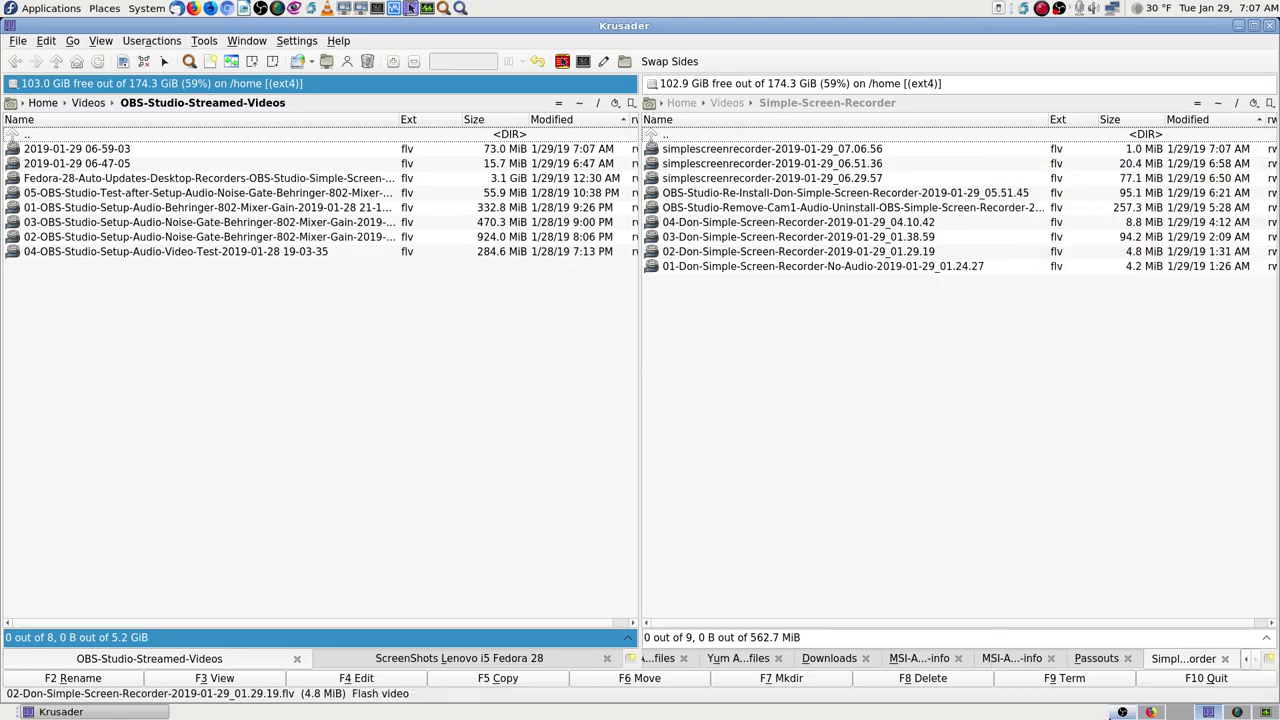
{"action": "left_click", "coordinate": [1122, 712]}
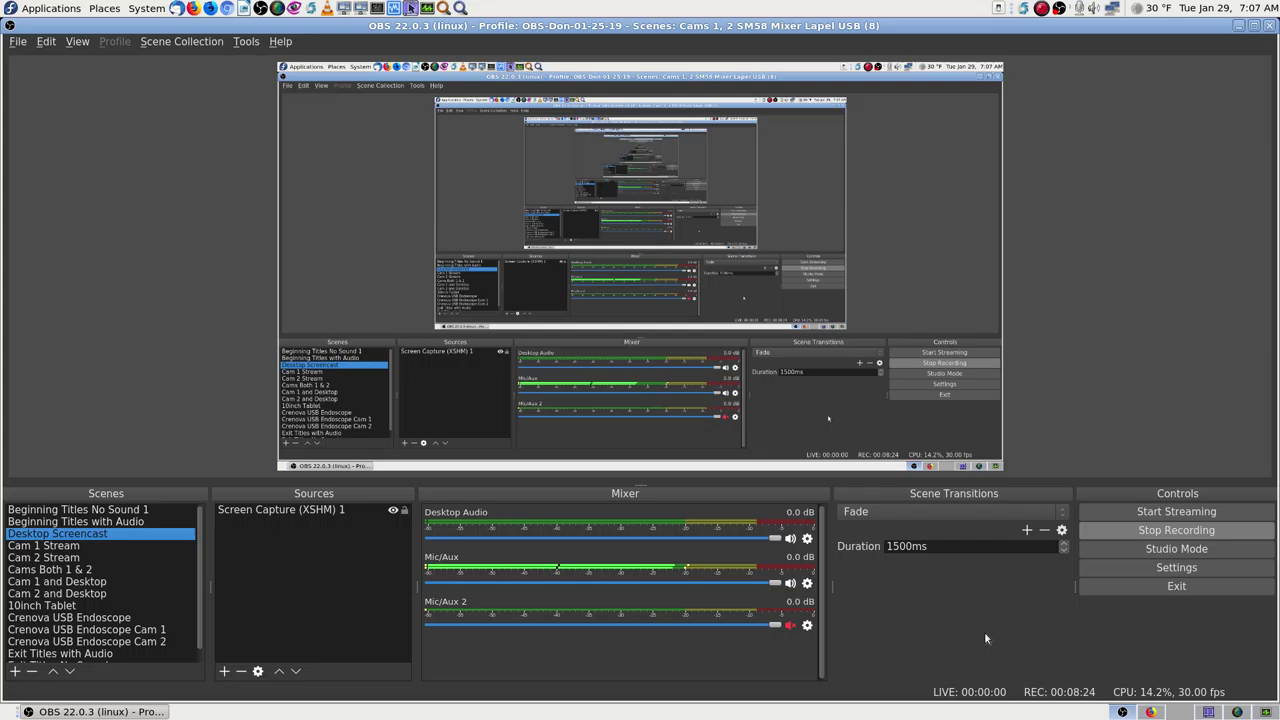
Review the offline stream's info and Encoder Setup on the YouTube Live Dashboard, then return to Krusader
{"action": "left_click", "coordinate": [1153, 712]}
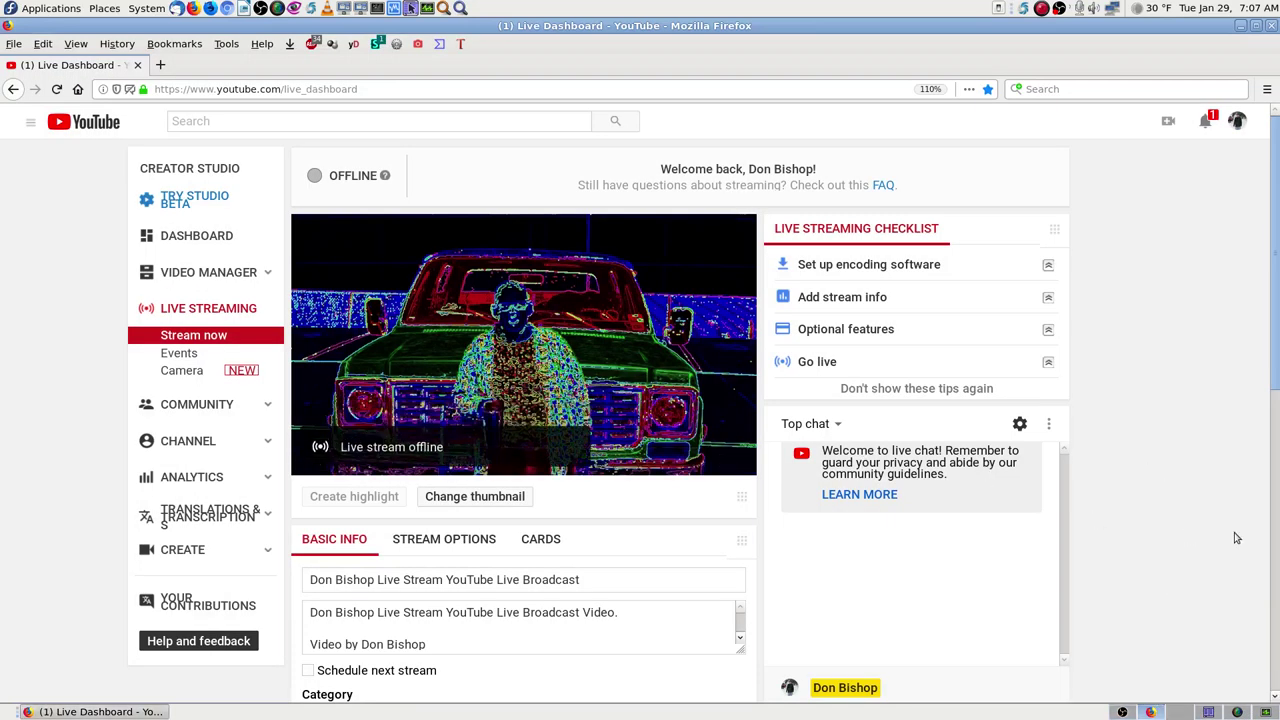
{"action": "scroll", "coordinate": [1231, 545], "scroll_direction": "down", "scroll_amount": 3}
{"action": "scroll", "coordinate": [1231, 545], "scroll_direction": "down", "scroll_amount": 1}
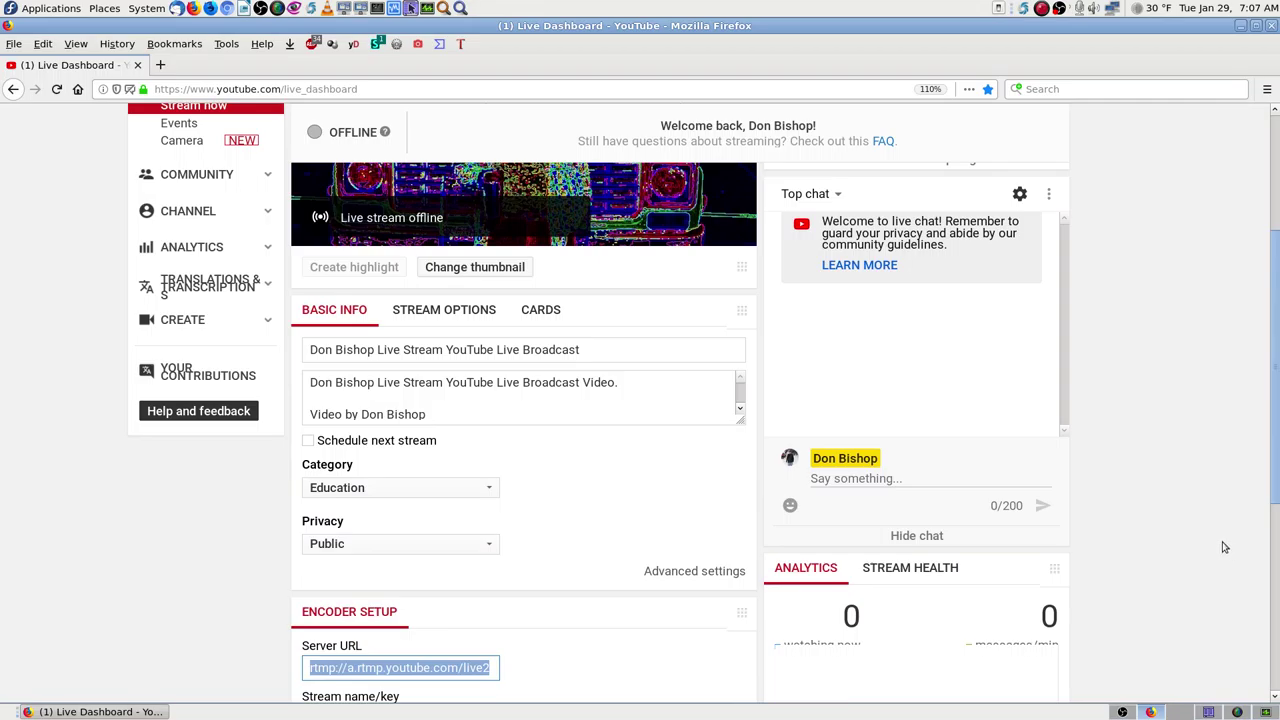
{"action": "scroll", "coordinate": [1224, 547], "scroll_direction": "down", "scroll_amount": 1}
{"action": "scroll", "coordinate": [1223, 547], "scroll_direction": "up", "scroll_amount": 4}
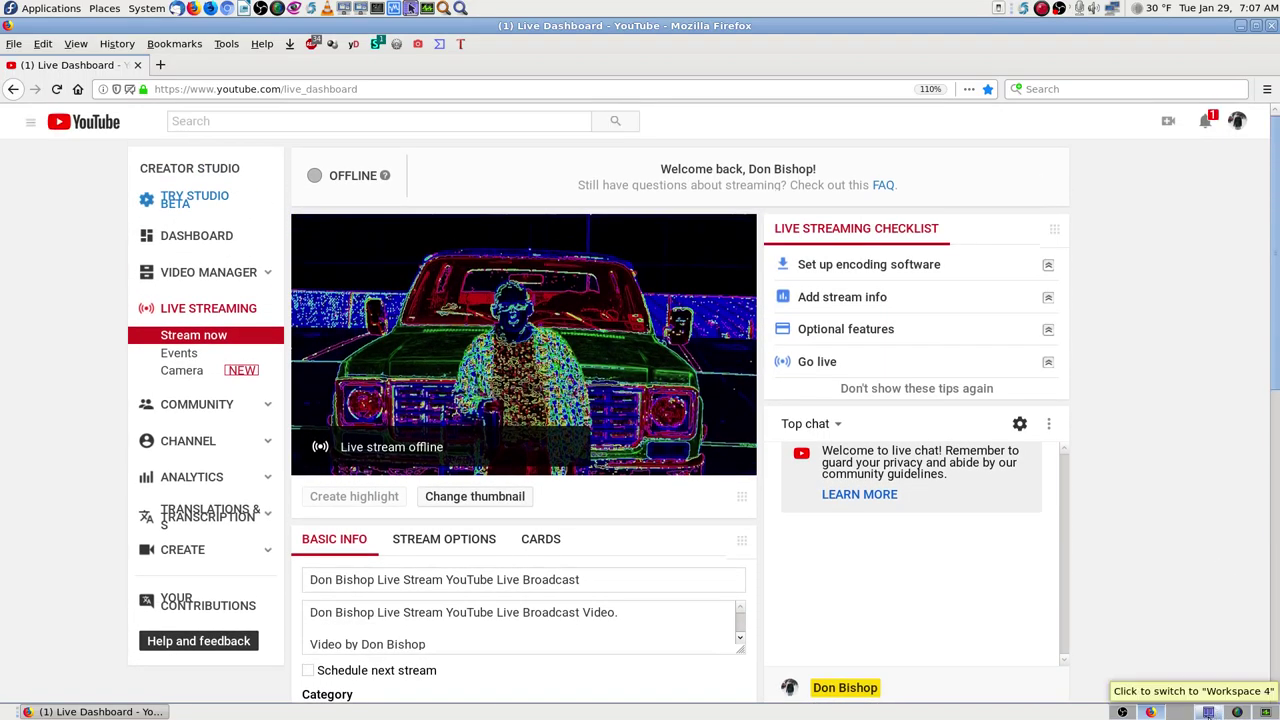
{"action": "left_click", "coordinate": [1208, 712]}
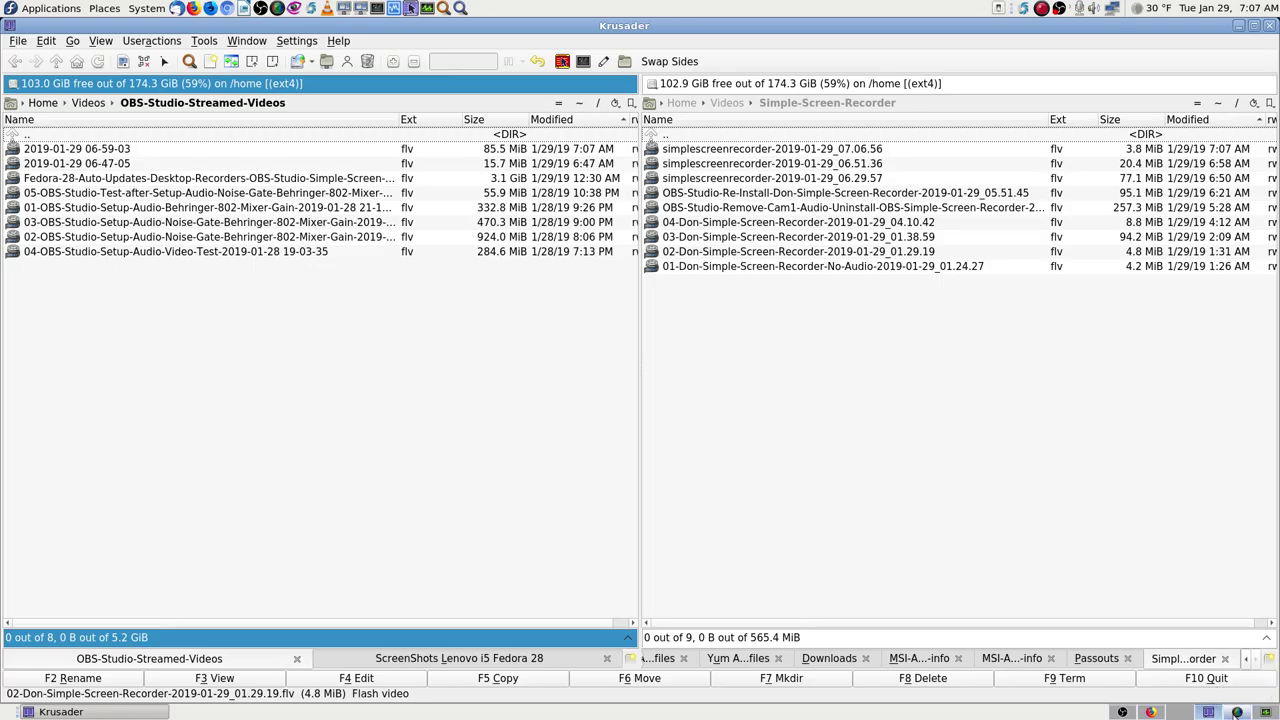
Switch workspaces to System Monitor's process table, showing simplescreenrecorder at 17% and obs at 13% CPU
{"action": "left_click", "coordinate": [1237, 711]}
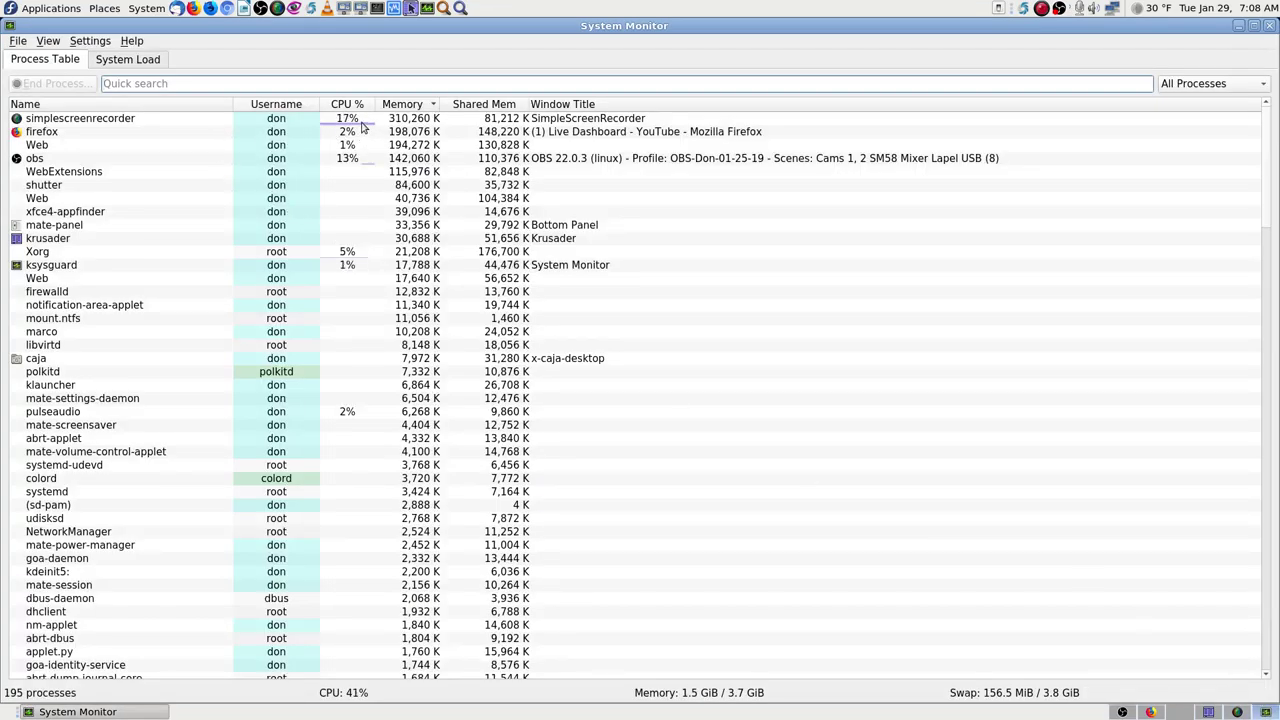
Check the CPU tooltips for the simplescreenrecorder (about 17%) and obs (about 13%) rows
{"action": "mouse_move", "coordinate": [362, 127]}
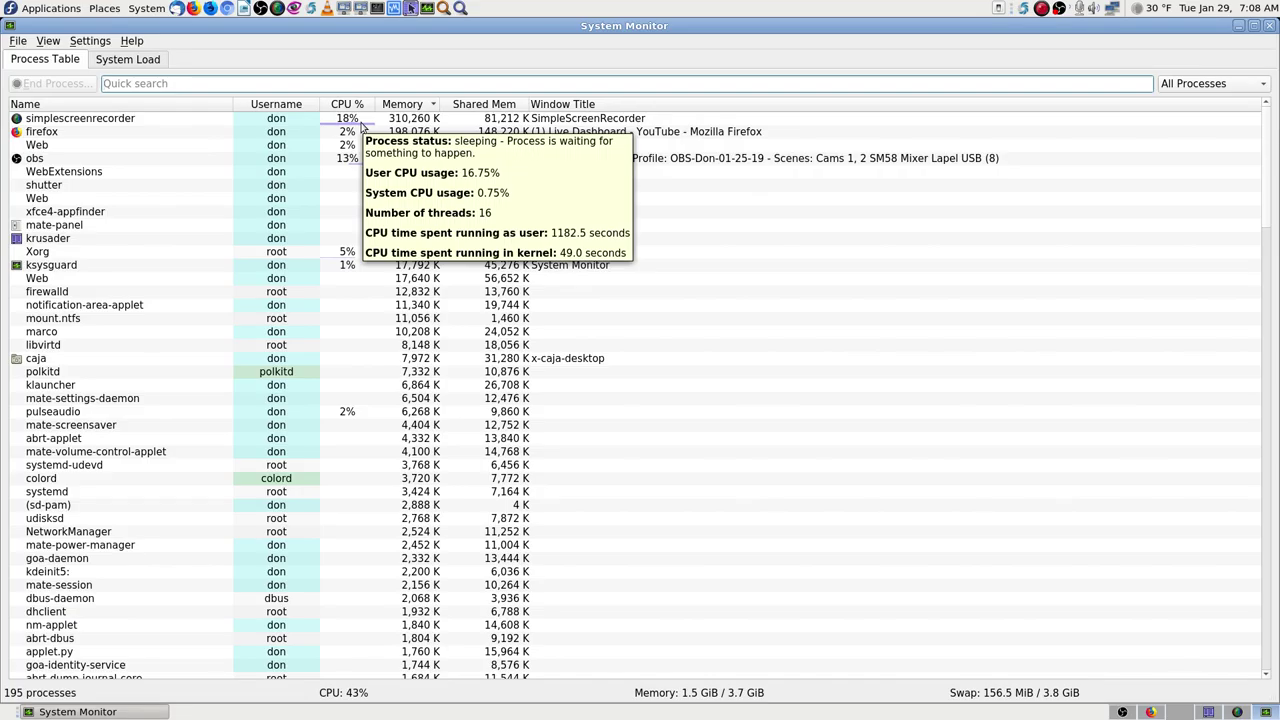
{"action": "mouse_move", "coordinate": [357, 164]}
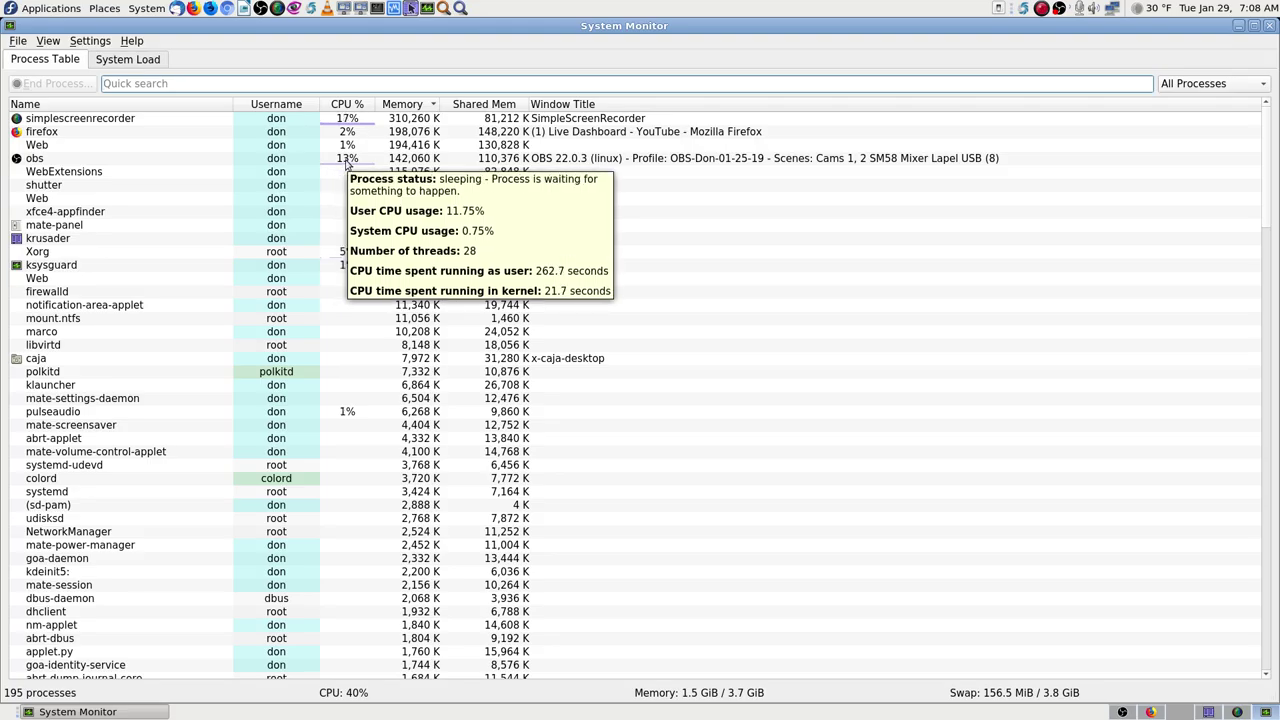
{"action": "mouse_move", "coordinate": [174, 161]}
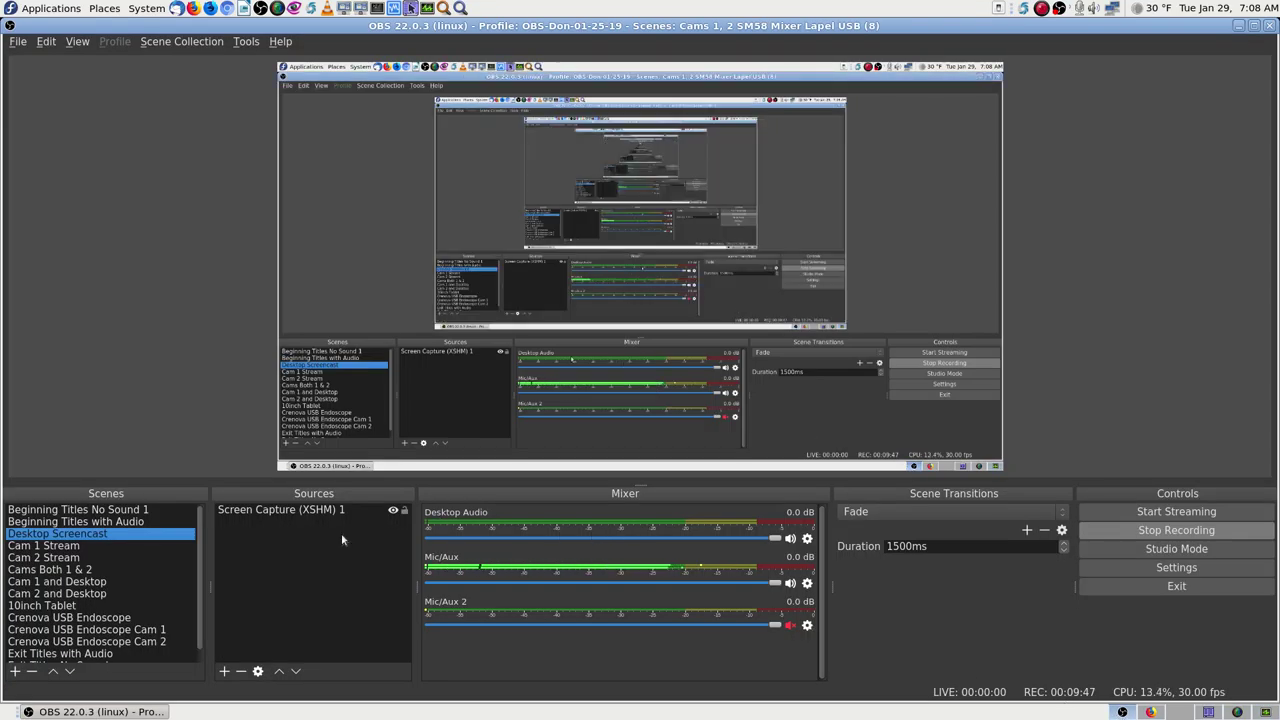
Switch OBS to the Cam 1 Stream scene, stop SimpleScreenRecorder's preview, and check CPU in System Monitor
{"action": "left_click", "coordinate": [72, 546]}
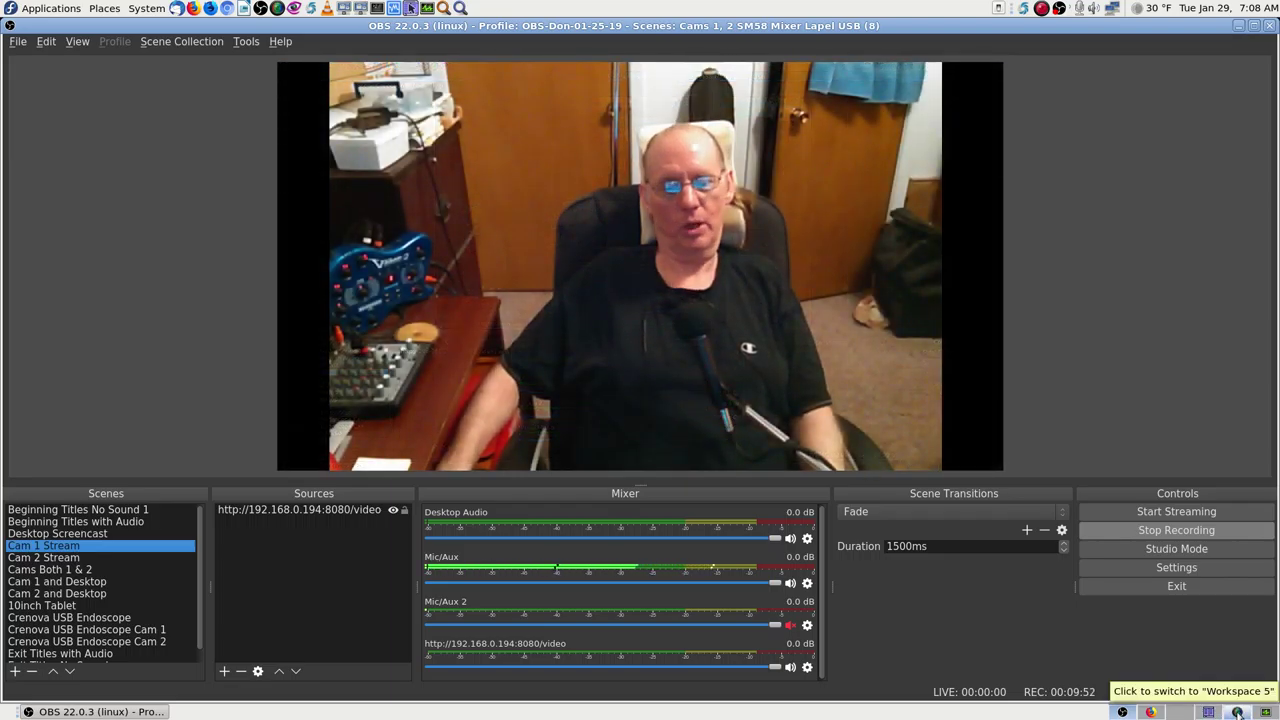
{"action": "left_click", "coordinate": [1237, 712]}
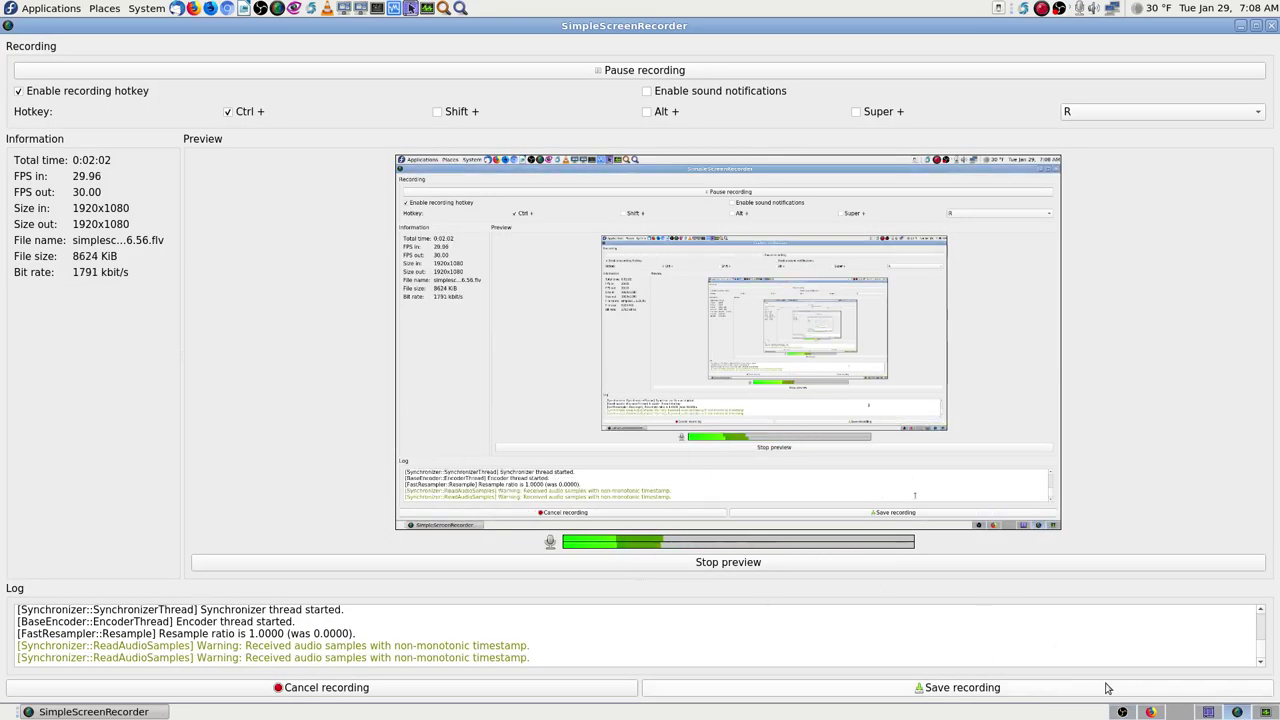
{"action": "left_click", "coordinate": [780, 562]}
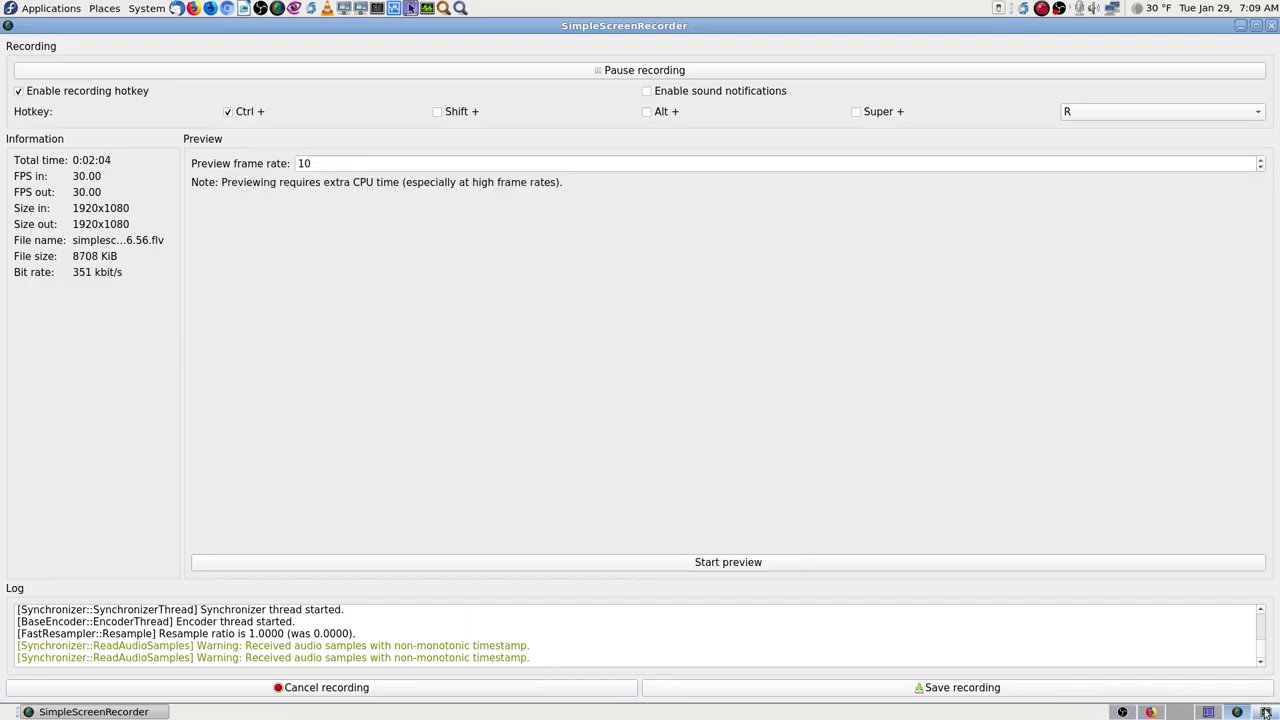
{"action": "left_click", "coordinate": [1265, 712]}
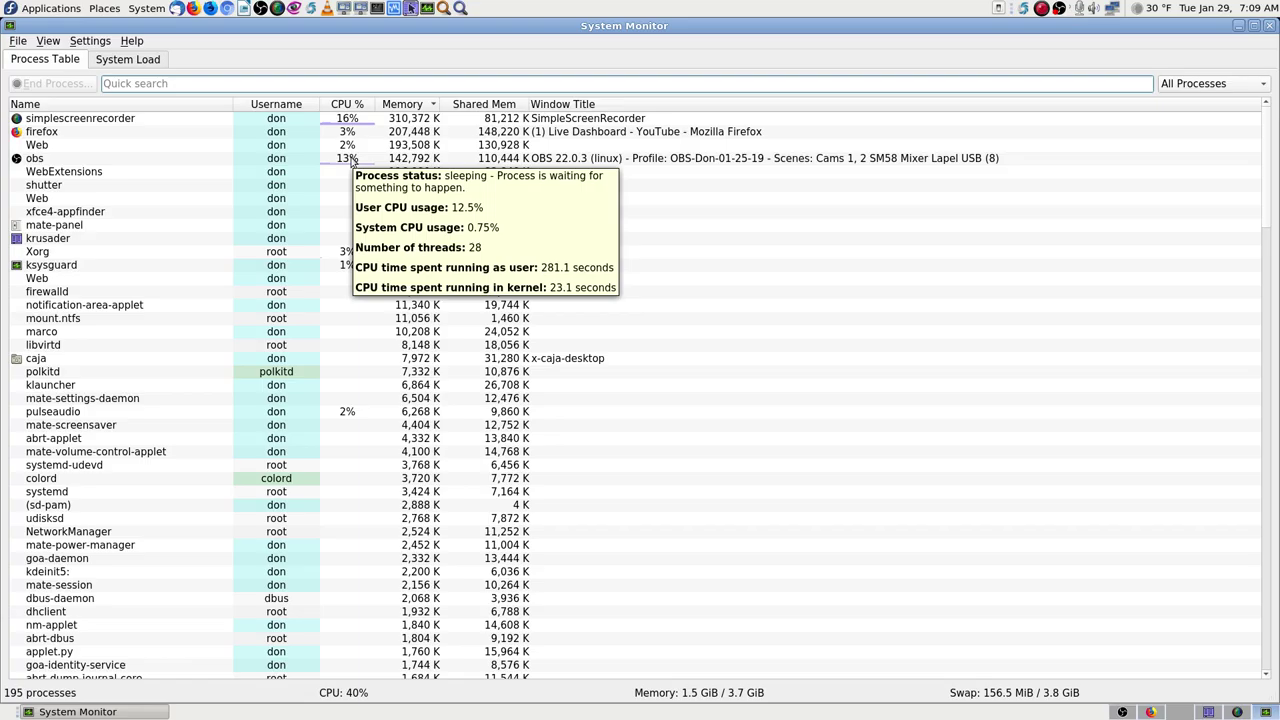
{"action": "mouse_move", "coordinate": [387, 161]}
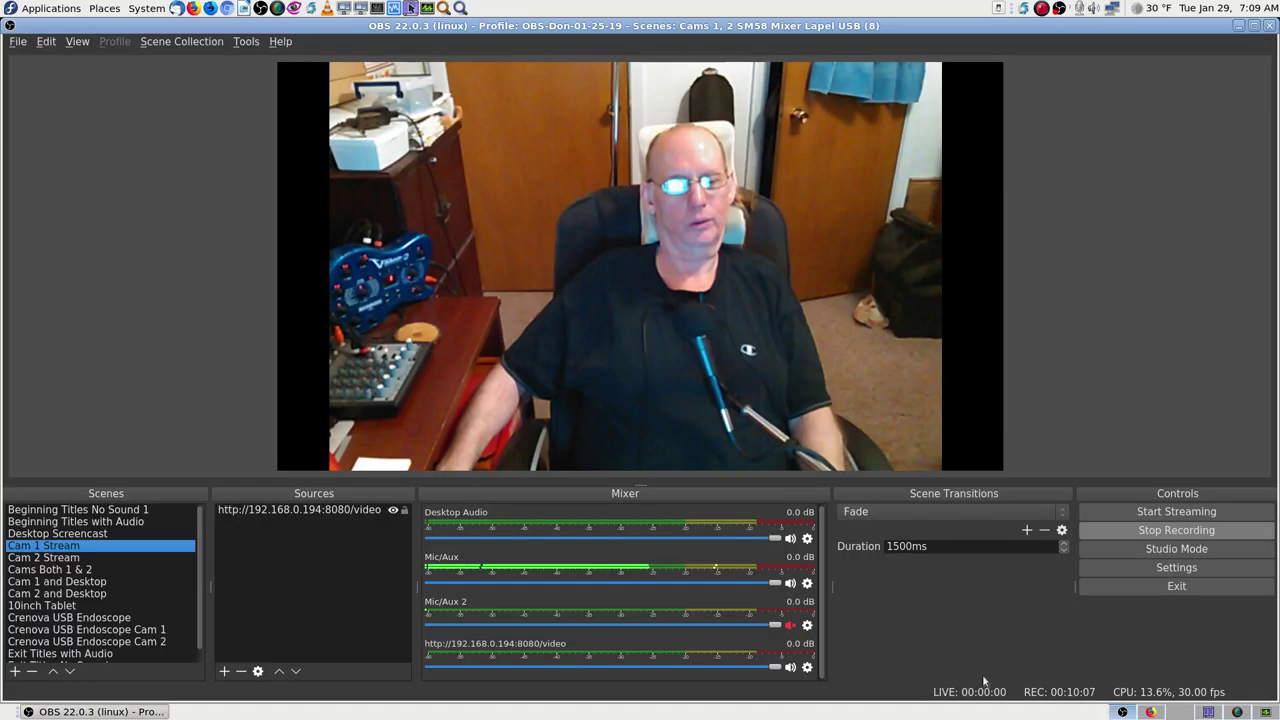
Switch OBS to the Cam 2 Stream scene and recheck obs CPU usage in System Monitor
{"action": "left_click", "coordinate": [1120, 712]}
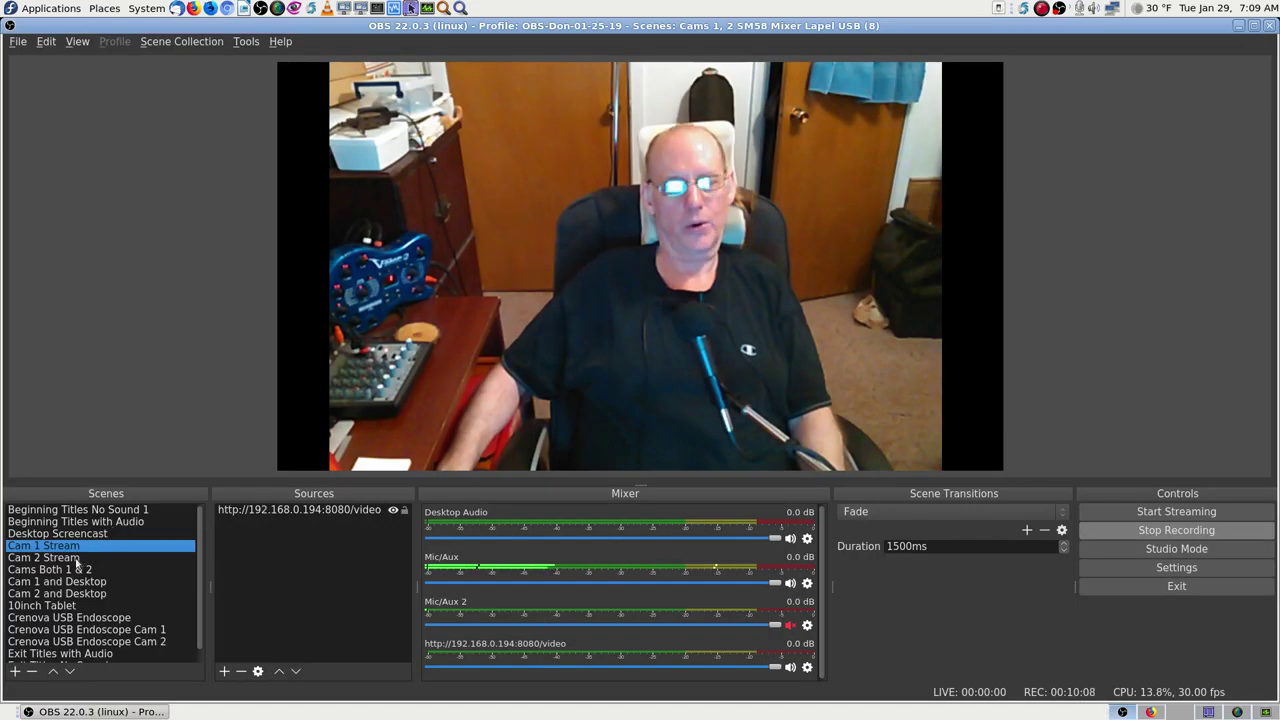
{"action": "left_click", "coordinate": [57, 533]}
{"action": "key", "text": "alt+Tab"}
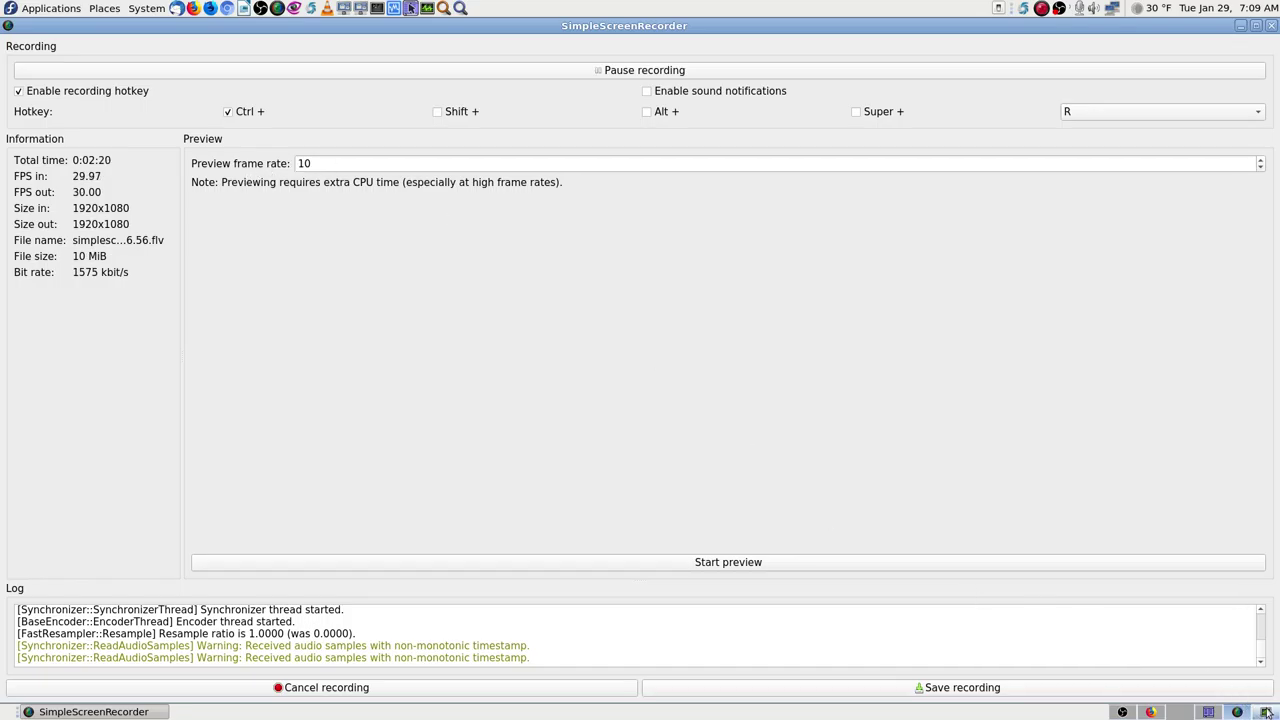
{"action": "key", "text": "alt+Tab"}
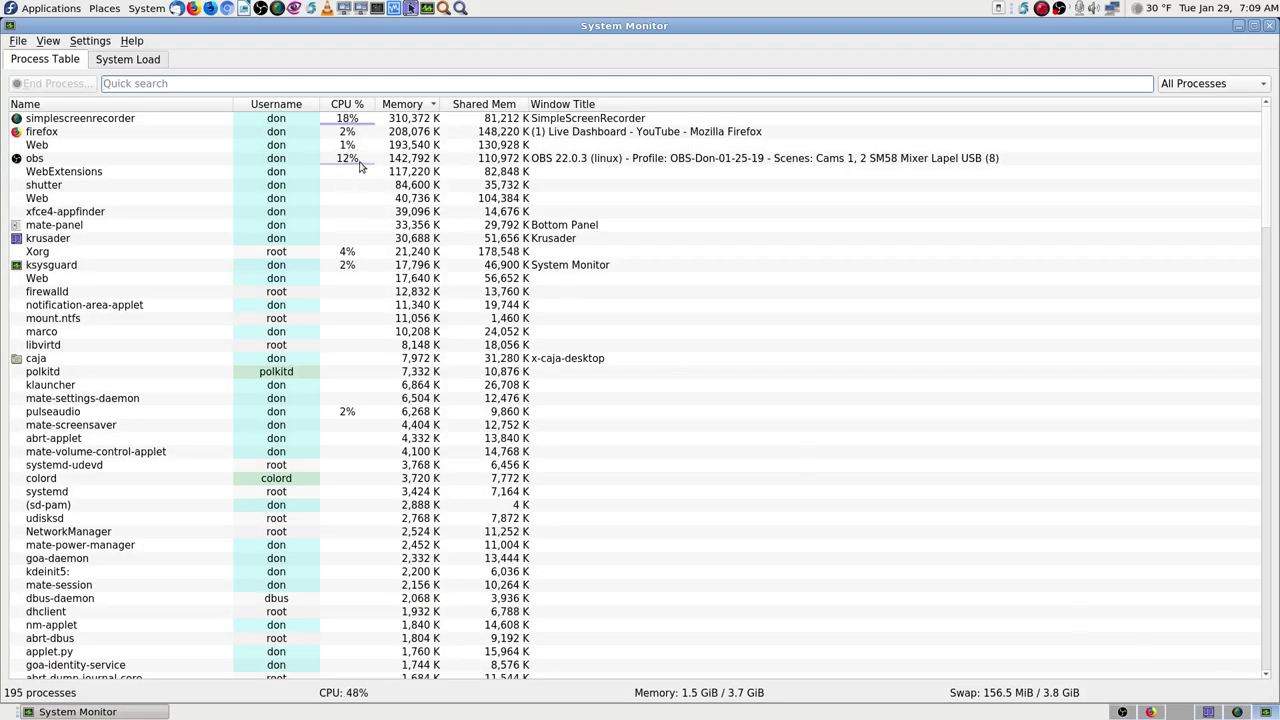
{"action": "mouse_move", "coordinate": [362, 166]}
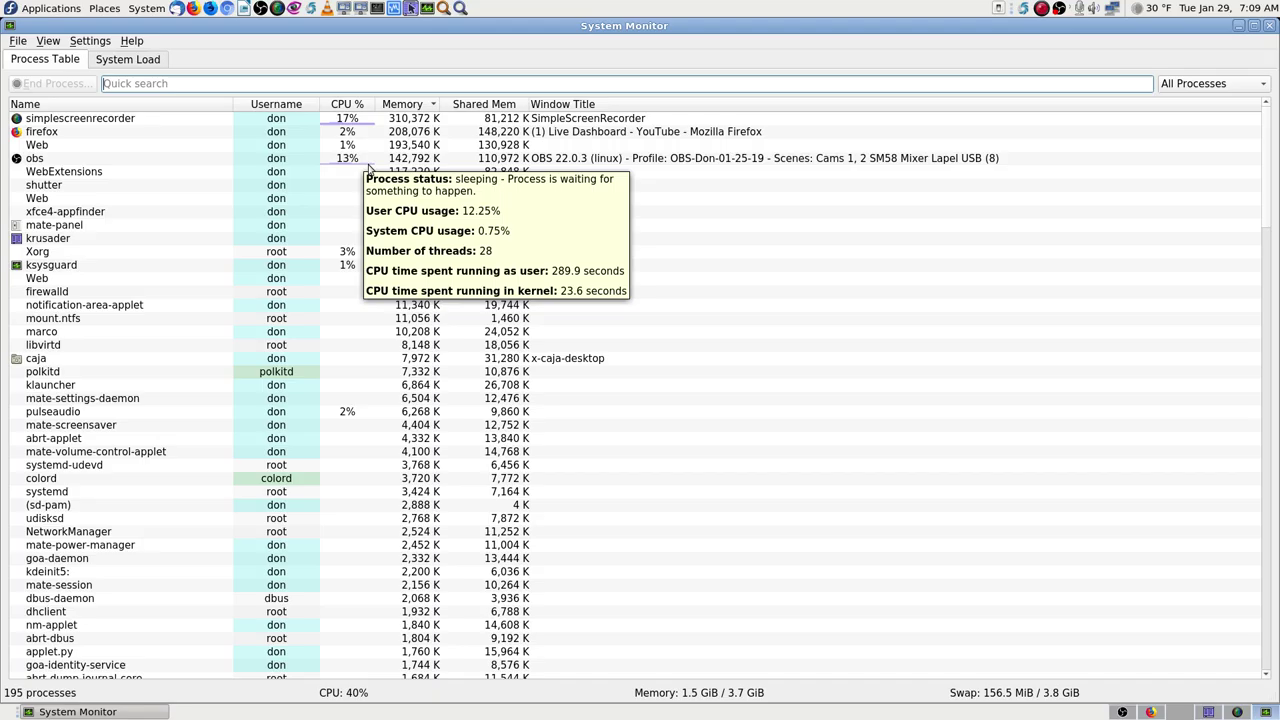
Switch OBS to the Cams Both 1 & 2 scene and check CPU usage in System Monitor
{"action": "left_click", "coordinate": [1120, 711]}
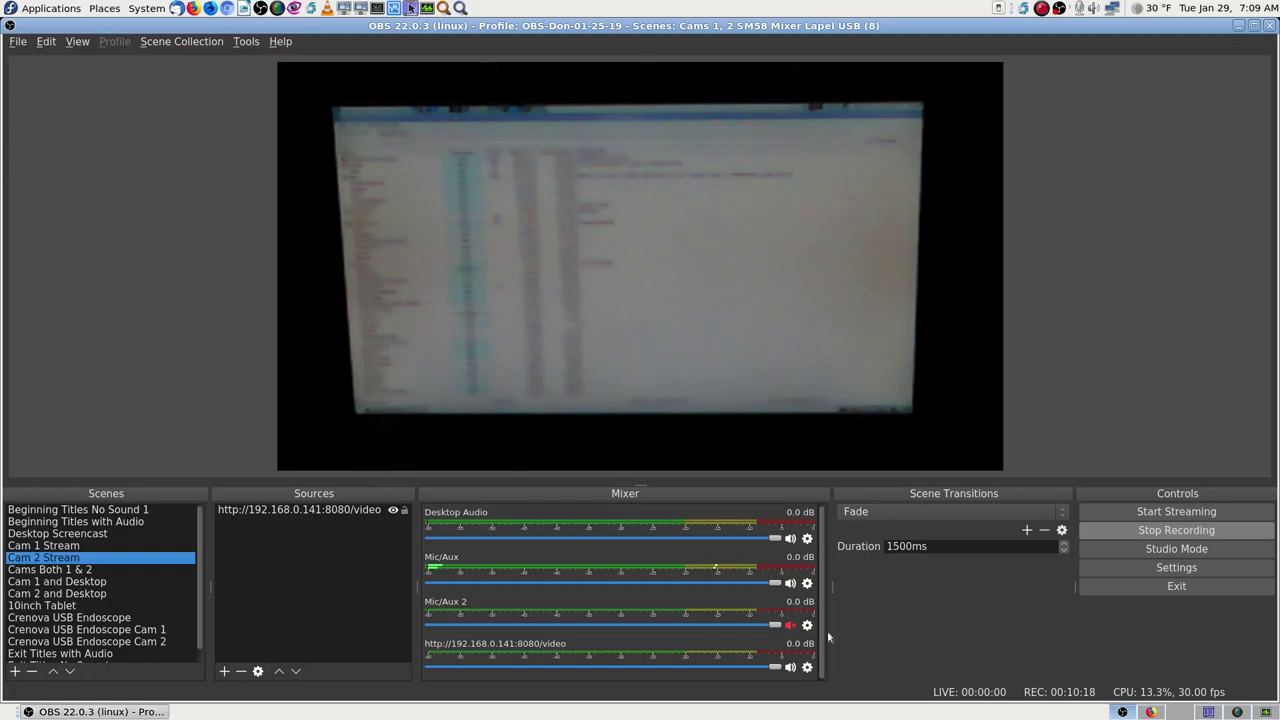
{"action": "left_click", "coordinate": [86, 570]}
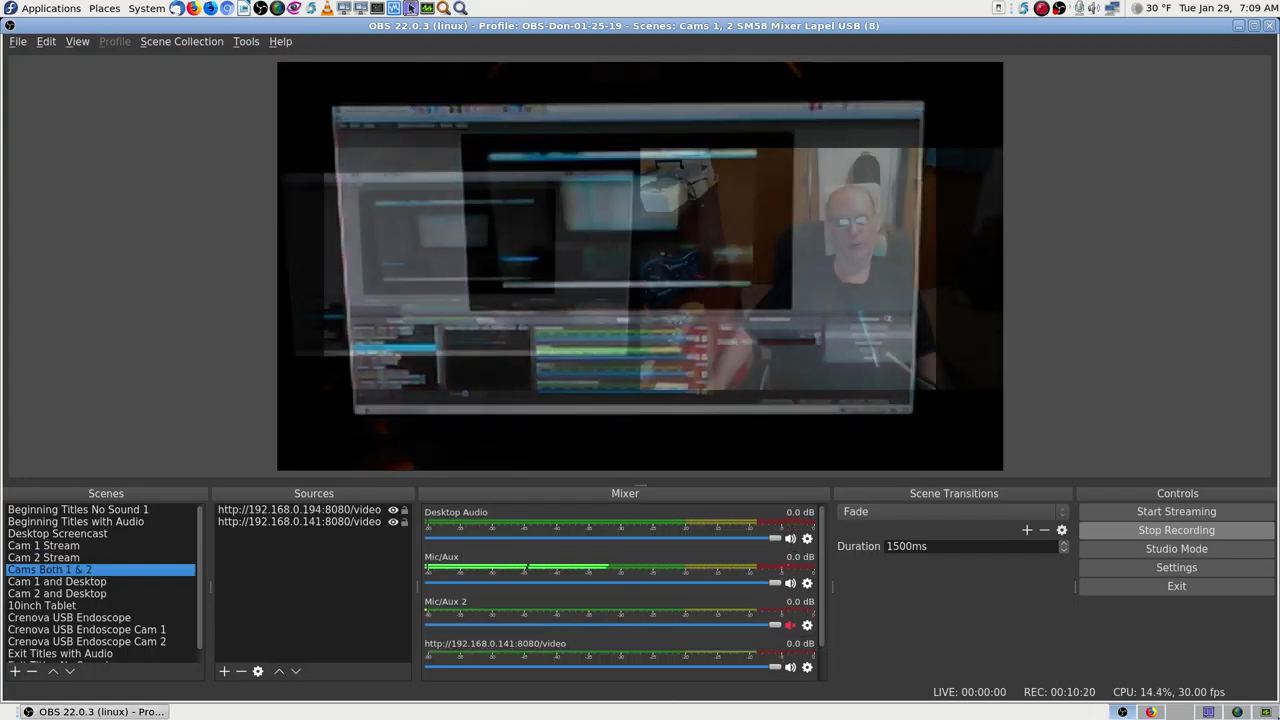
{"action": "left_click", "coordinate": [1265, 713]}
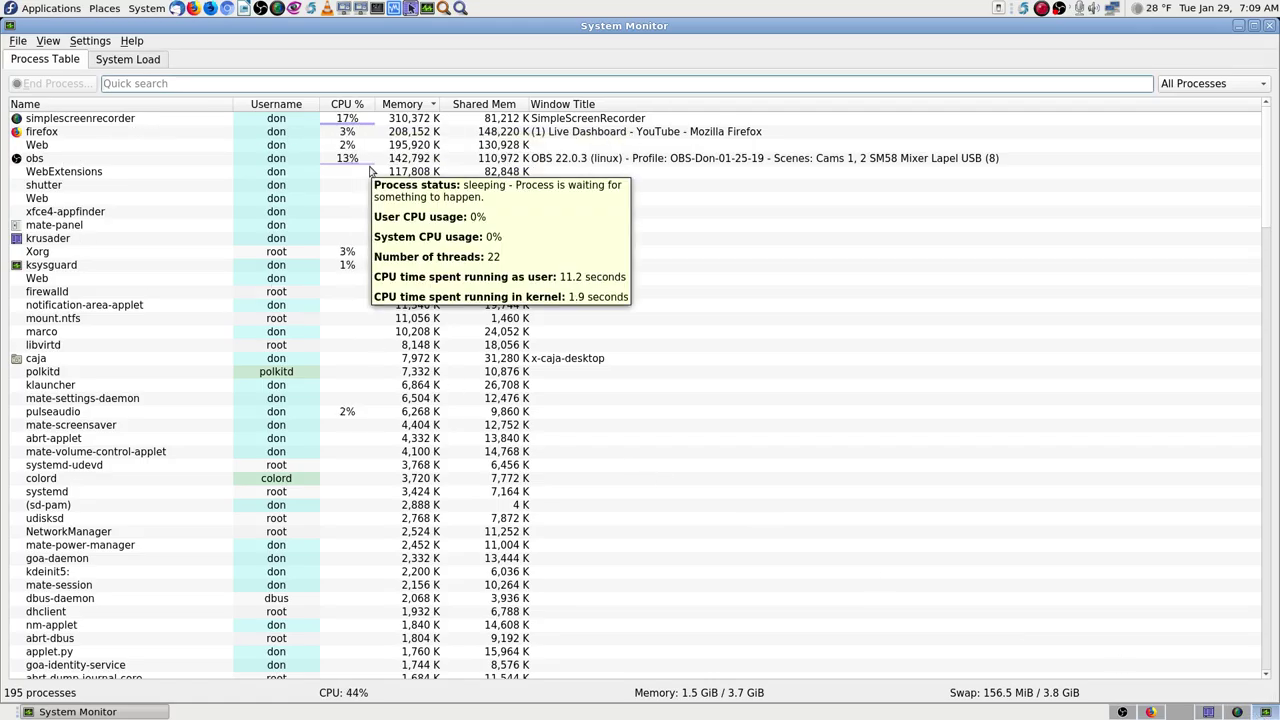
{"action": "mouse_move", "coordinate": [372, 162]}
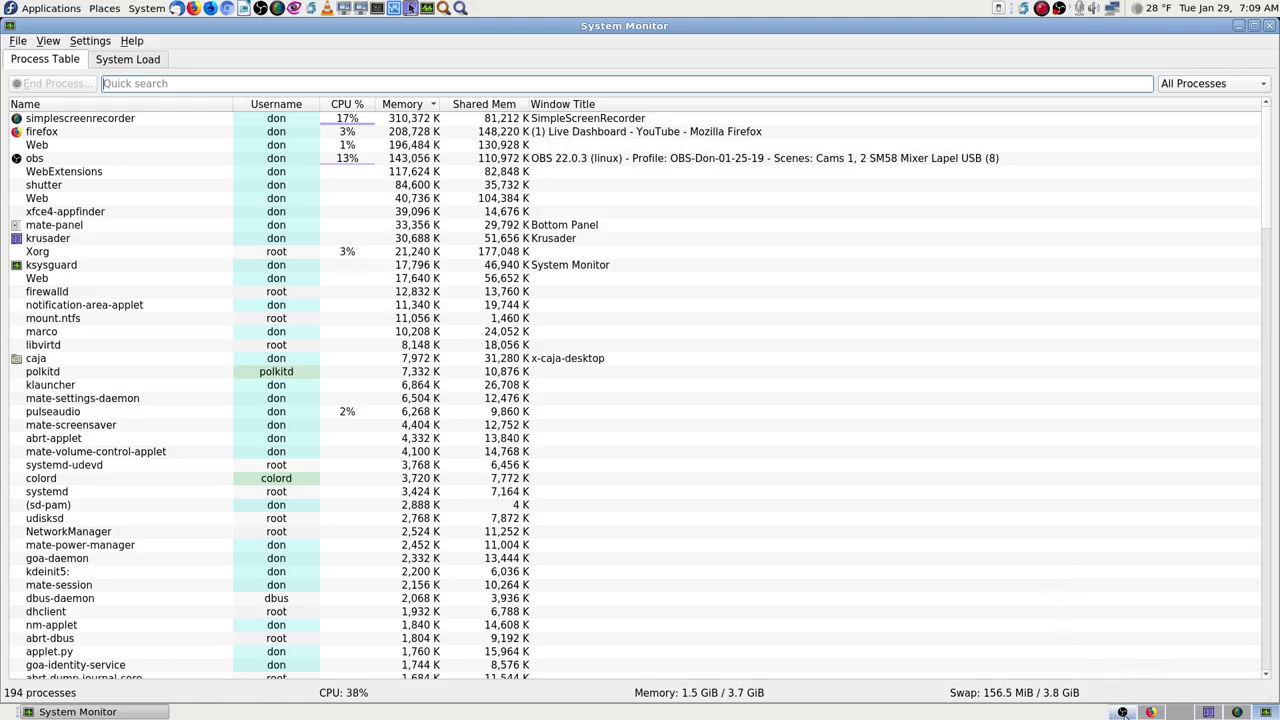
Switch OBS to the Cam 1 and Desktop scene and check CPU usage in System Monitor
{"action": "left_click", "coordinate": [1122, 712]}
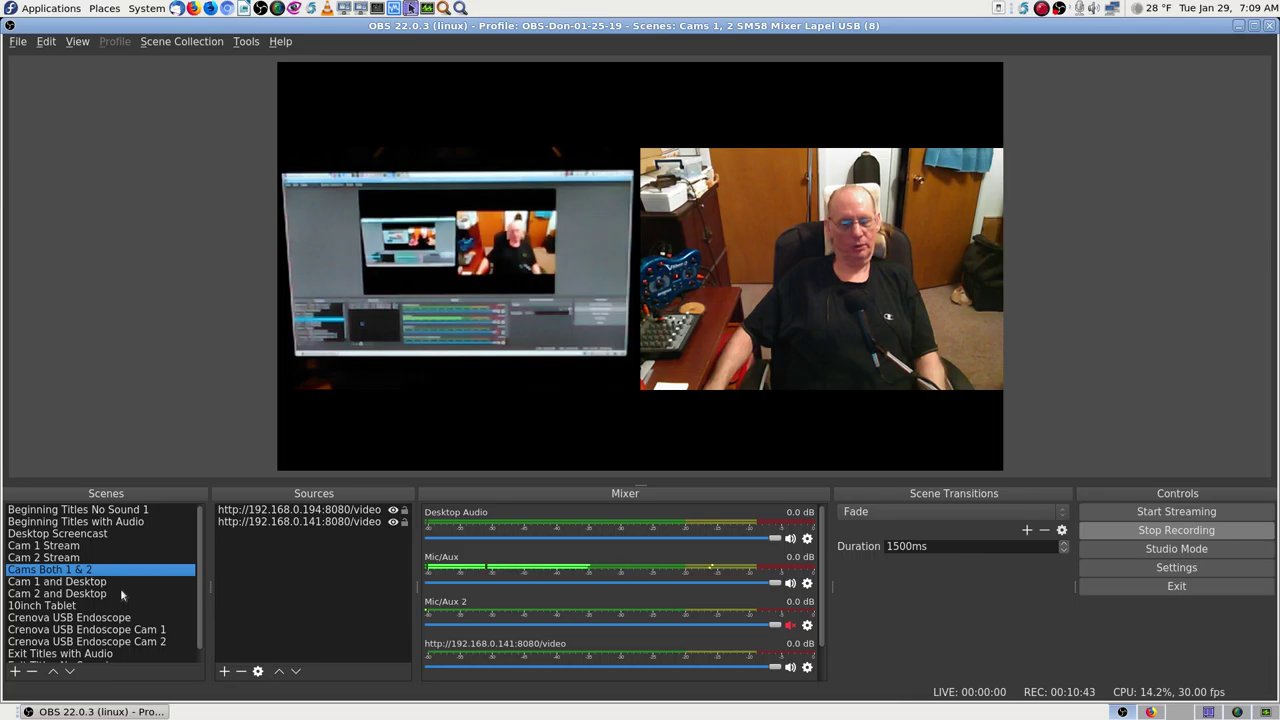
{"action": "left_click", "coordinate": [94, 582]}
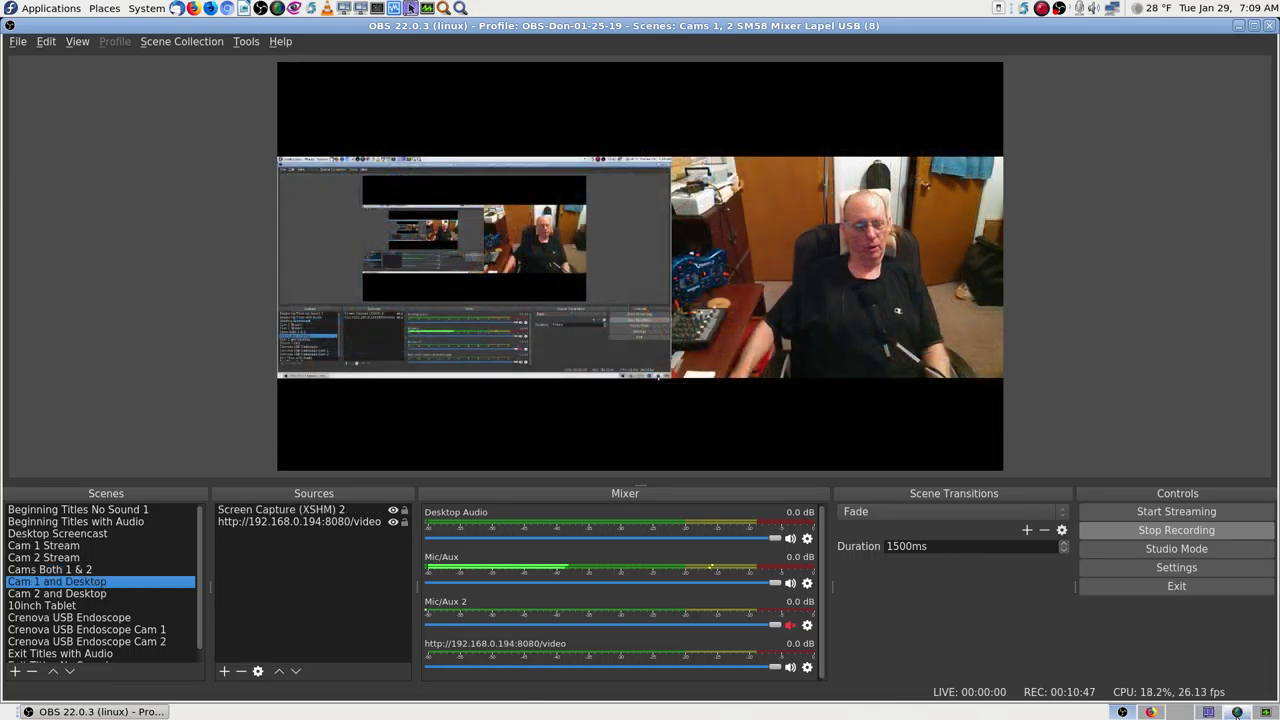
{"action": "key", "text": "ctrl+alt+Right"}
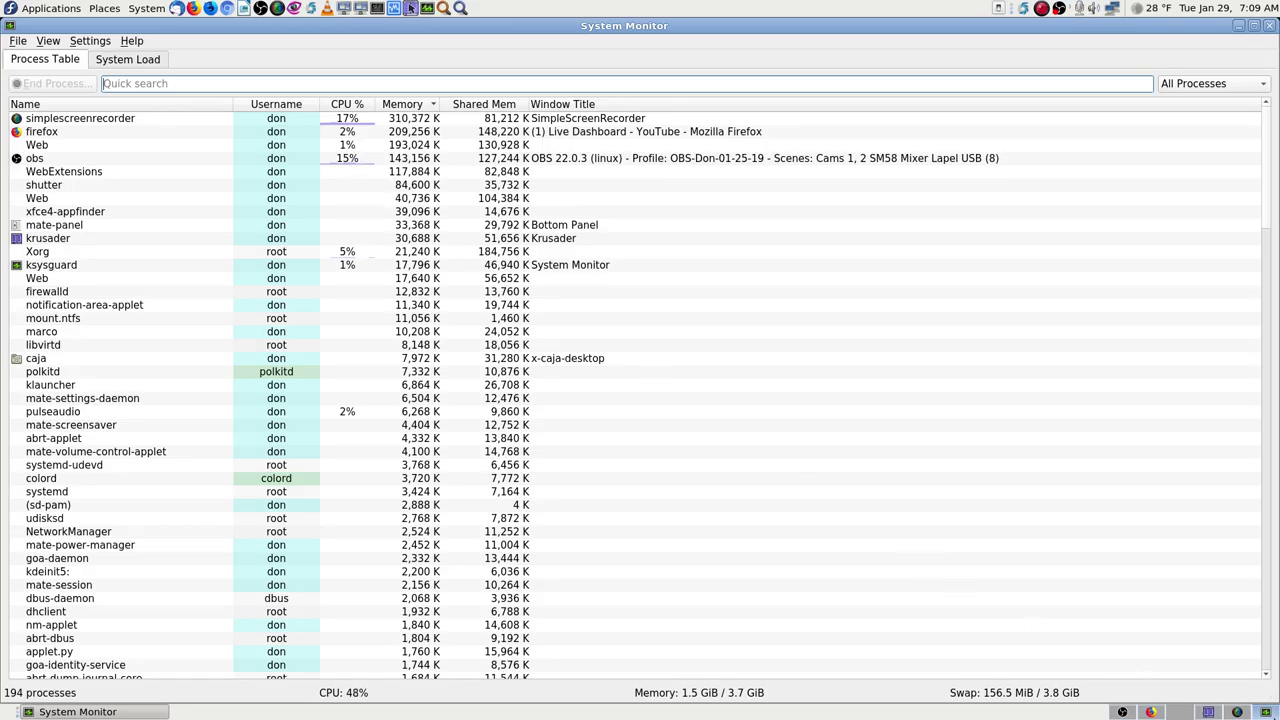
Switch OBS to the Cam 2 and Desktop scene, check the process list CPU, then return to OBS
{"action": "left_click", "coordinate": [1123, 713]}
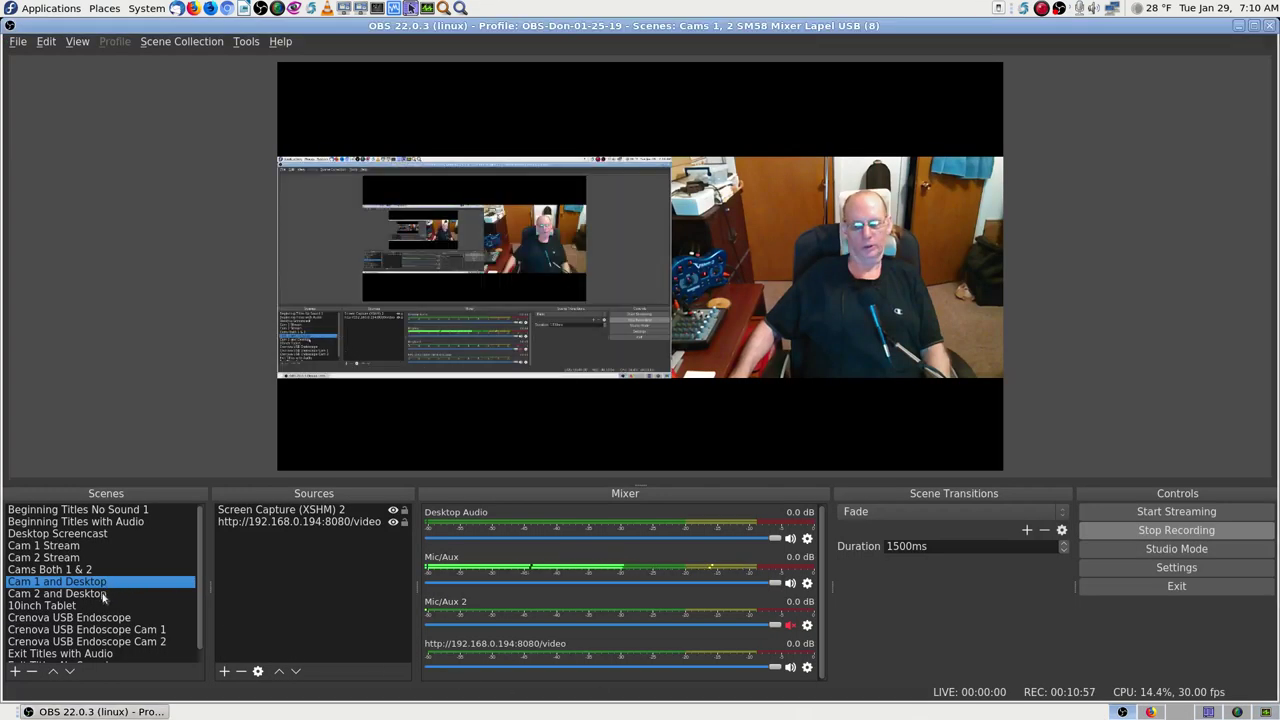
{"action": "left_click", "coordinate": [102, 594]}
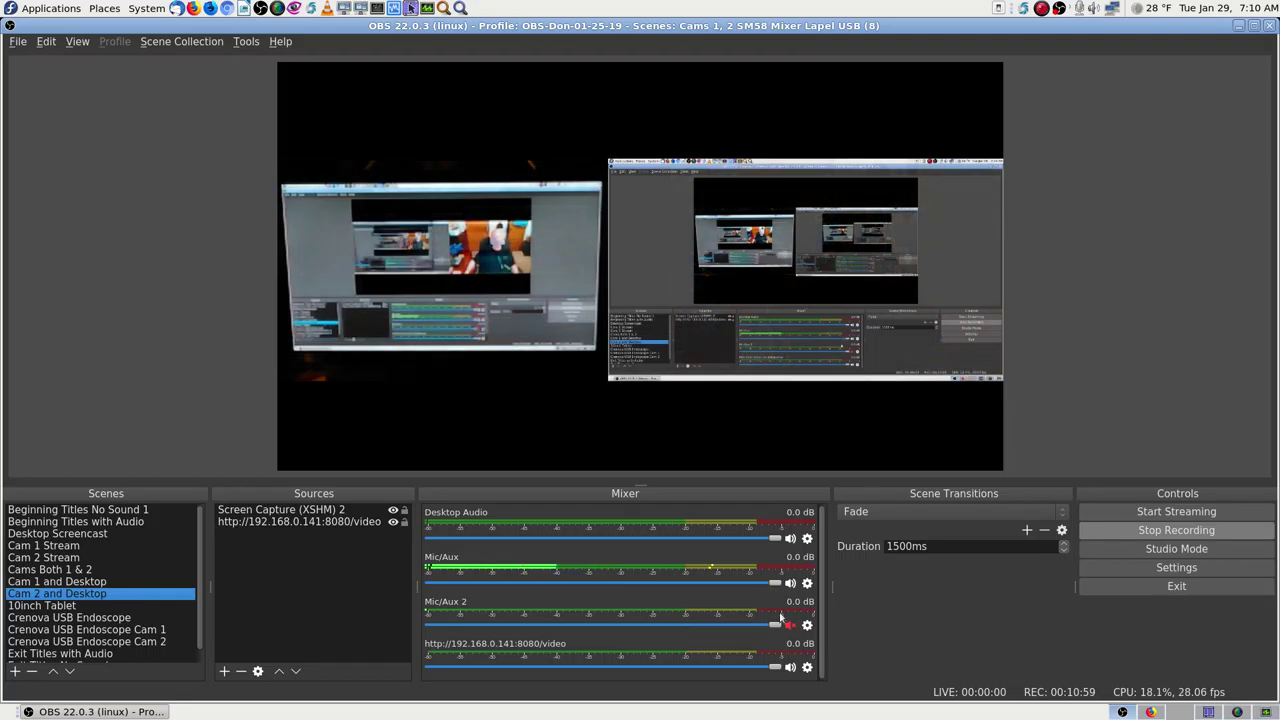
{"action": "key", "text": "alt+Tab"}
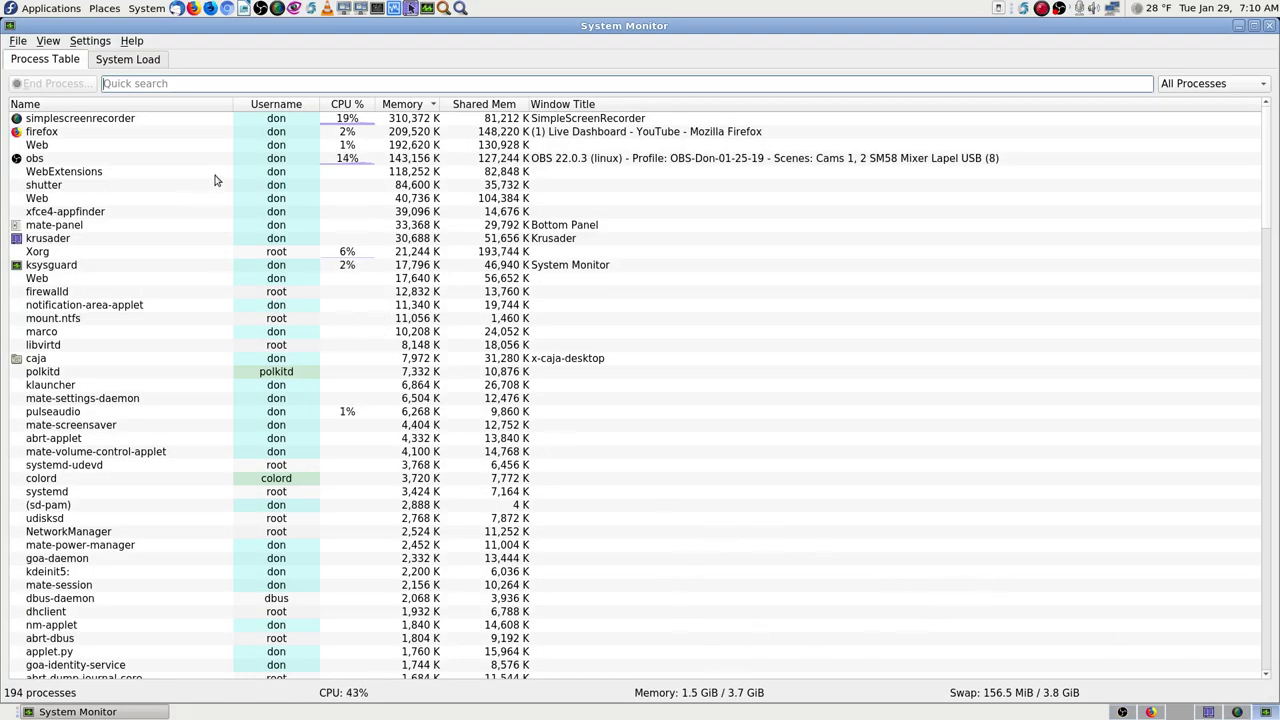
{"action": "mouse_move", "coordinate": [335, 203]}
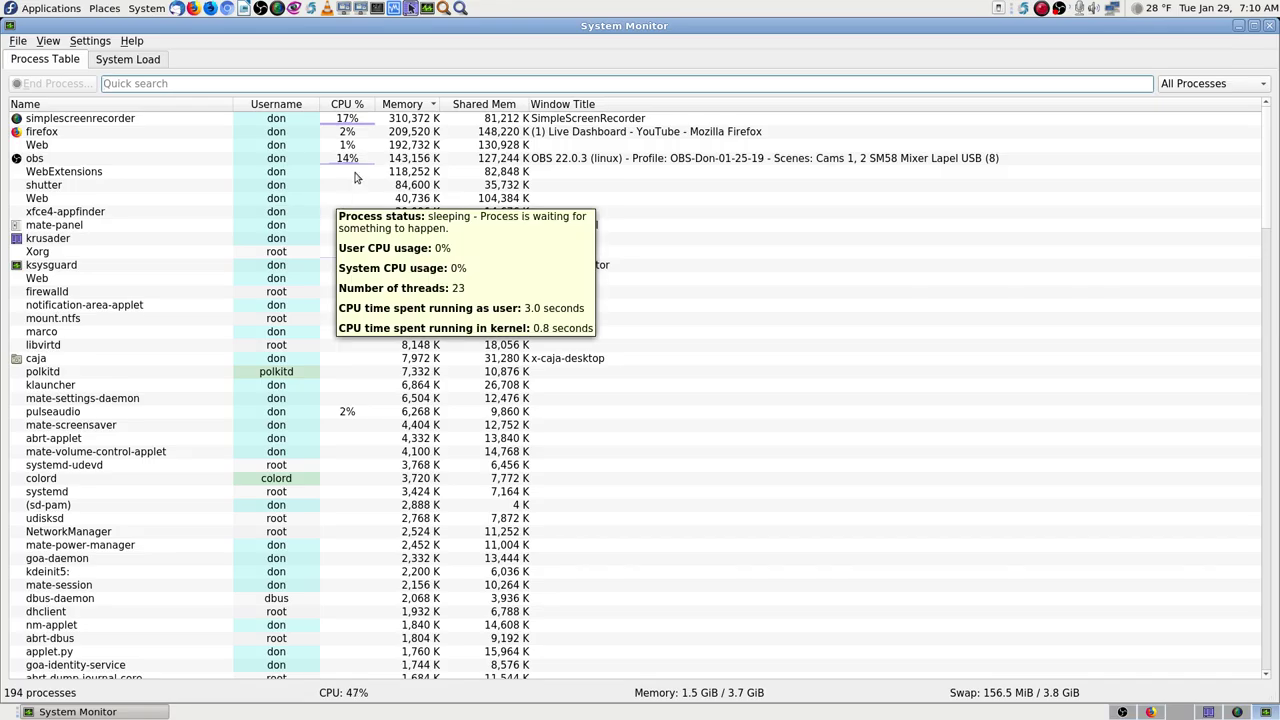
{"action": "mouse_move", "coordinate": [364, 119]}
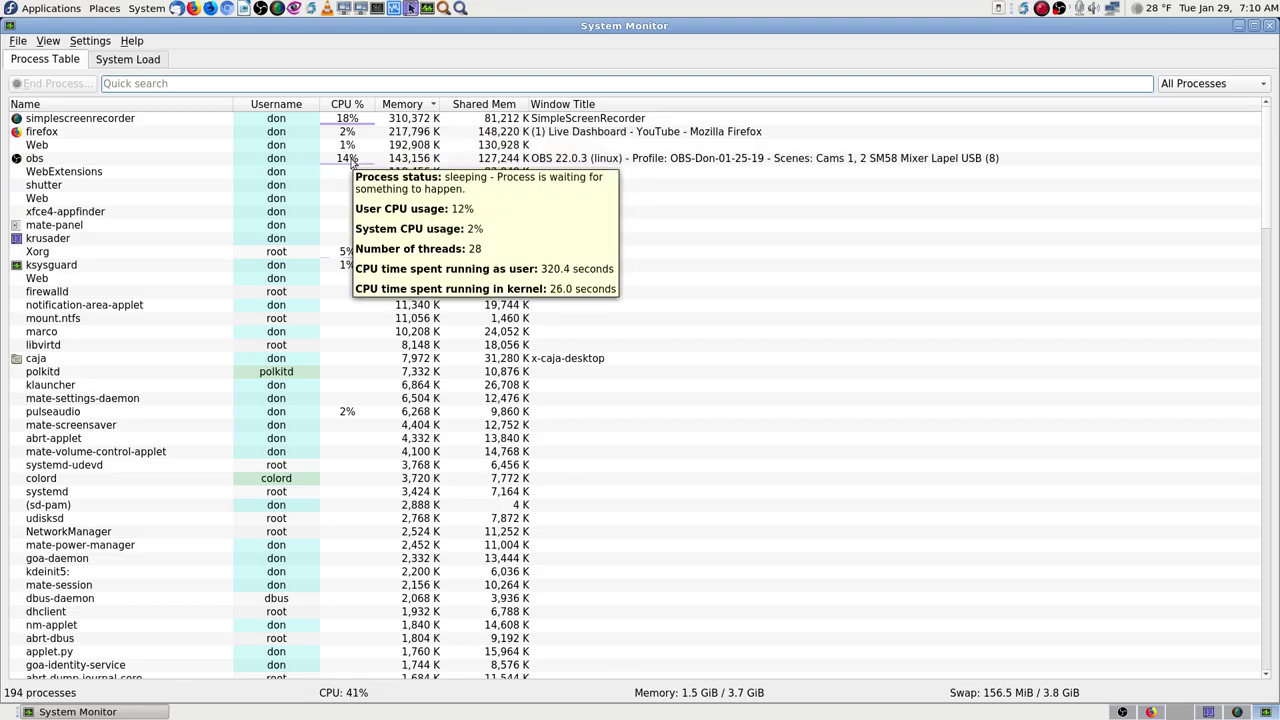
{"action": "key", "text": "ctrl+alt+Left"}
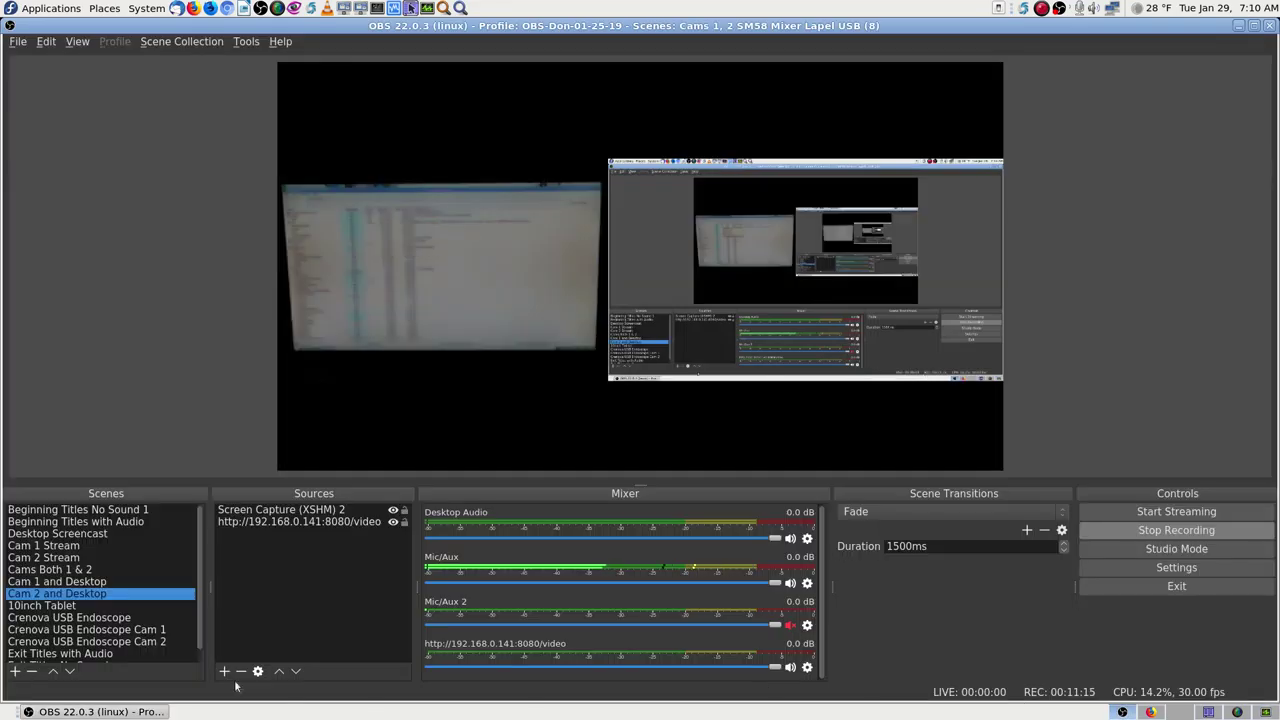
{"action": "scroll", "coordinate": [84, 632], "scroll_direction": "down", "scroll_amount": 1}
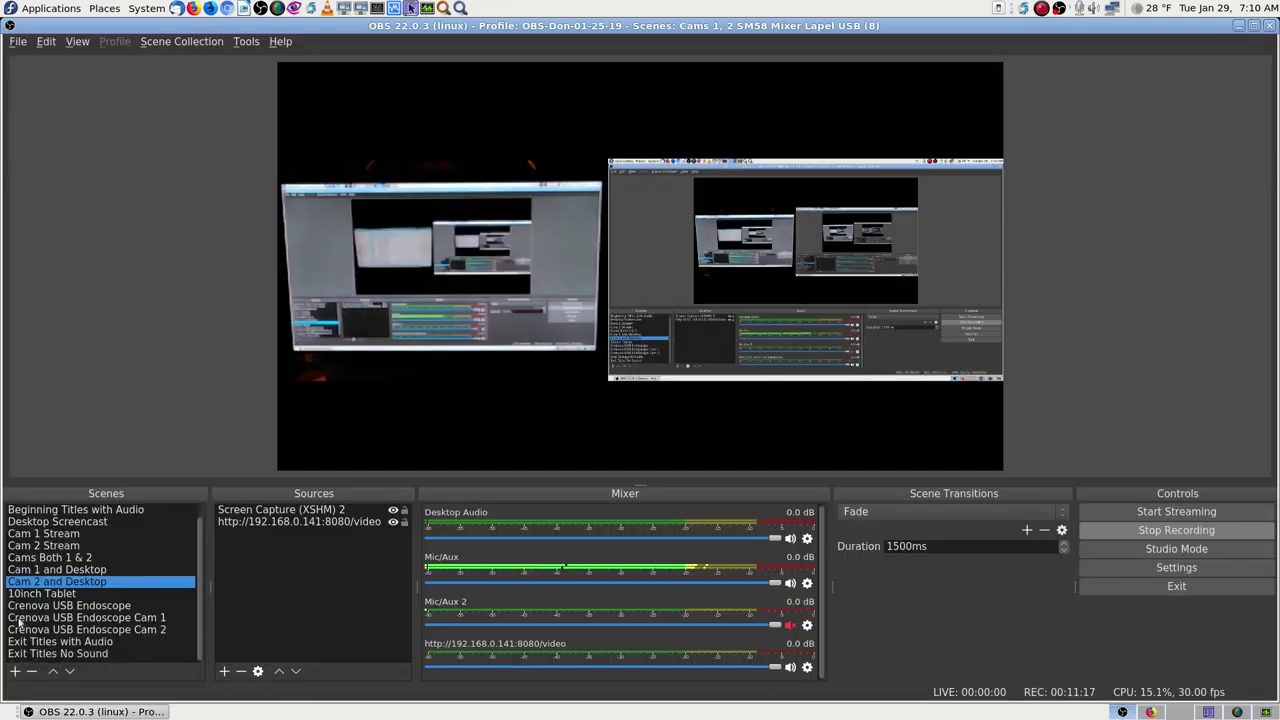
{"action": "scroll", "coordinate": [171, 630], "scroll_direction": "up", "scroll_amount": 1}
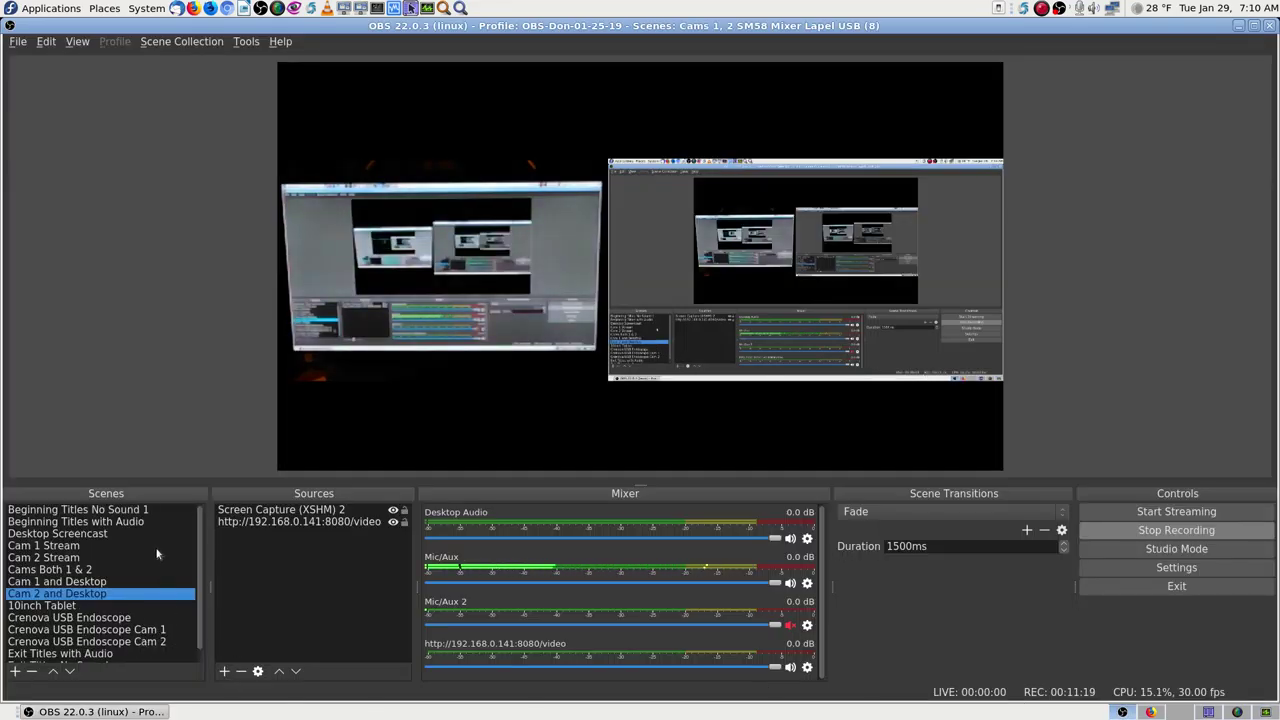
Switch OBS to Desktop Screencast, toggle SimpleScreenRecorder's preview on and off, and recheck CPU in System Monitor
{"action": "left_click", "coordinate": [104, 535]}
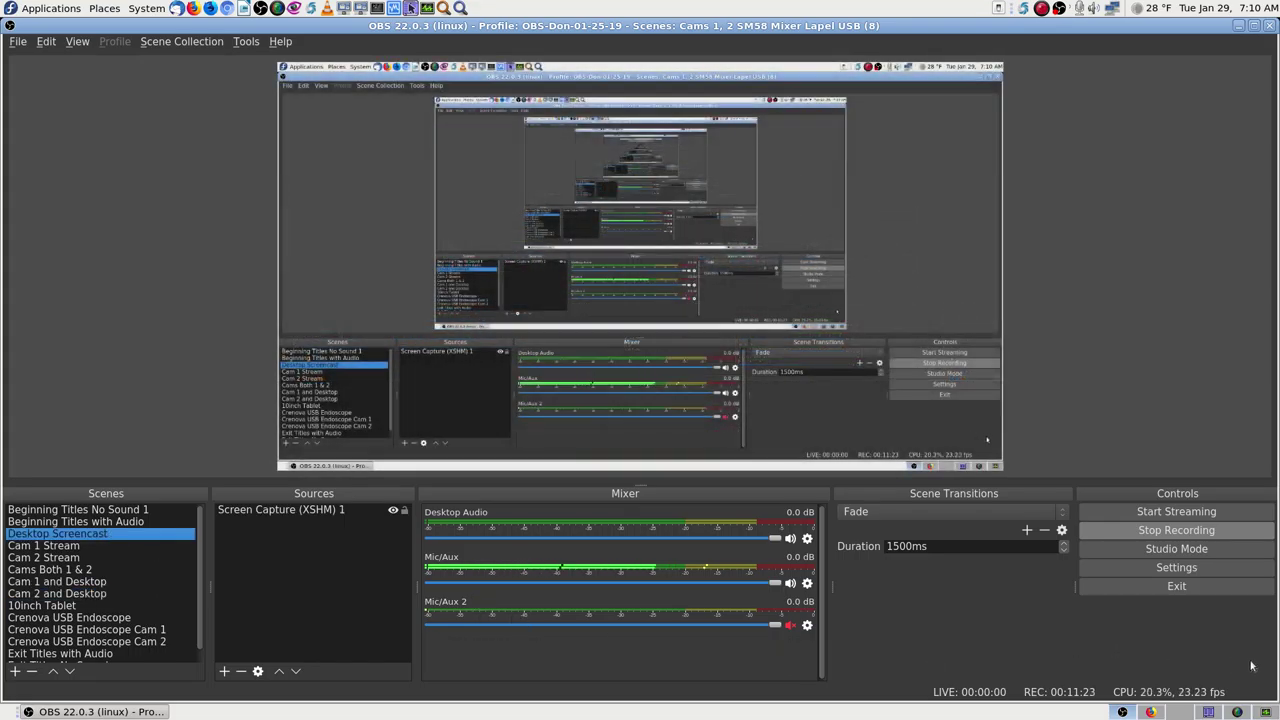
{"action": "left_click", "coordinate": [1237, 711]}
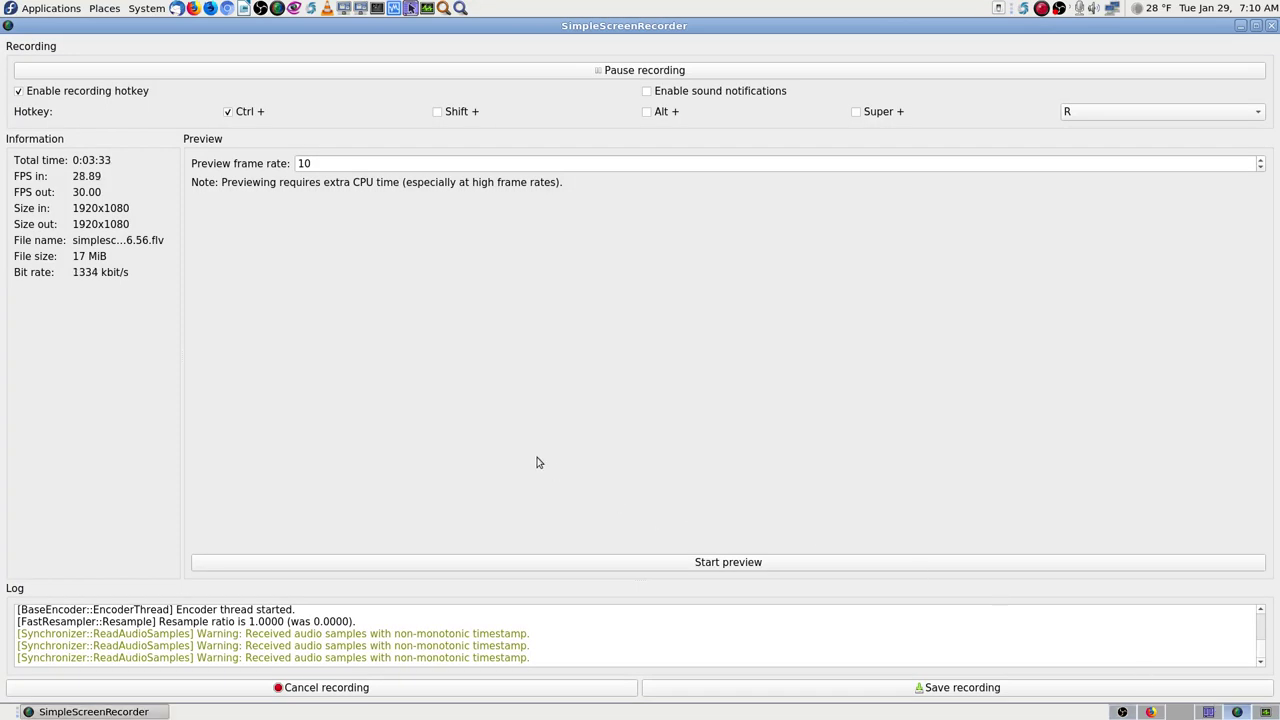
{"action": "left_click", "coordinate": [667, 570]}
{"action": "left_click", "coordinate": [667, 570]}
{"action": "left_click", "coordinate": [1265, 711]}
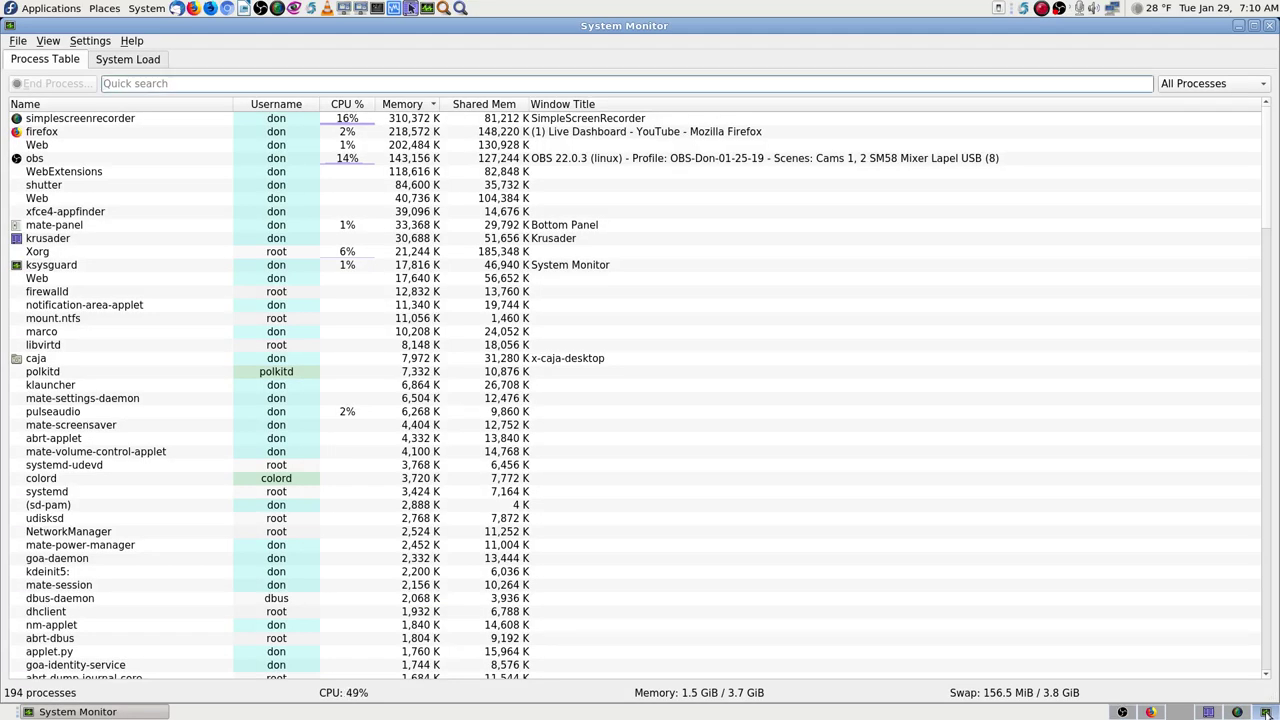
{"action": "left_click", "coordinate": [1122, 711]}
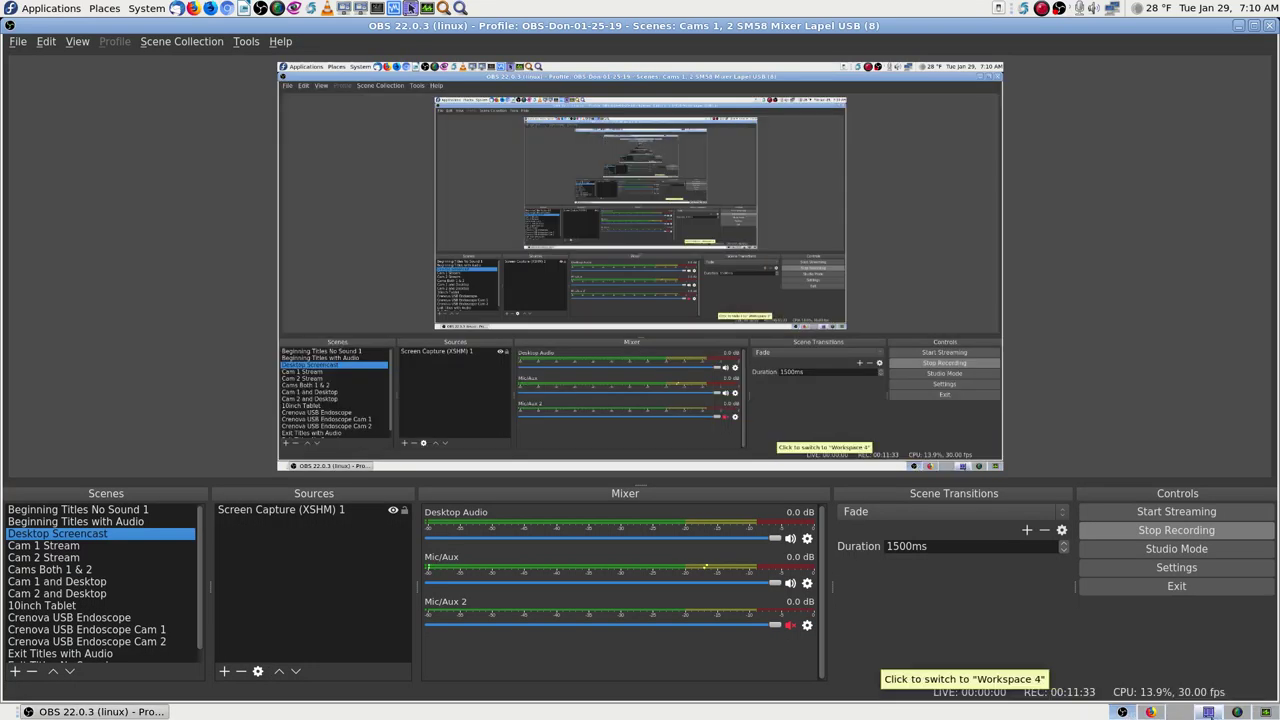
{"action": "left_click", "coordinate": [1123, 711]}
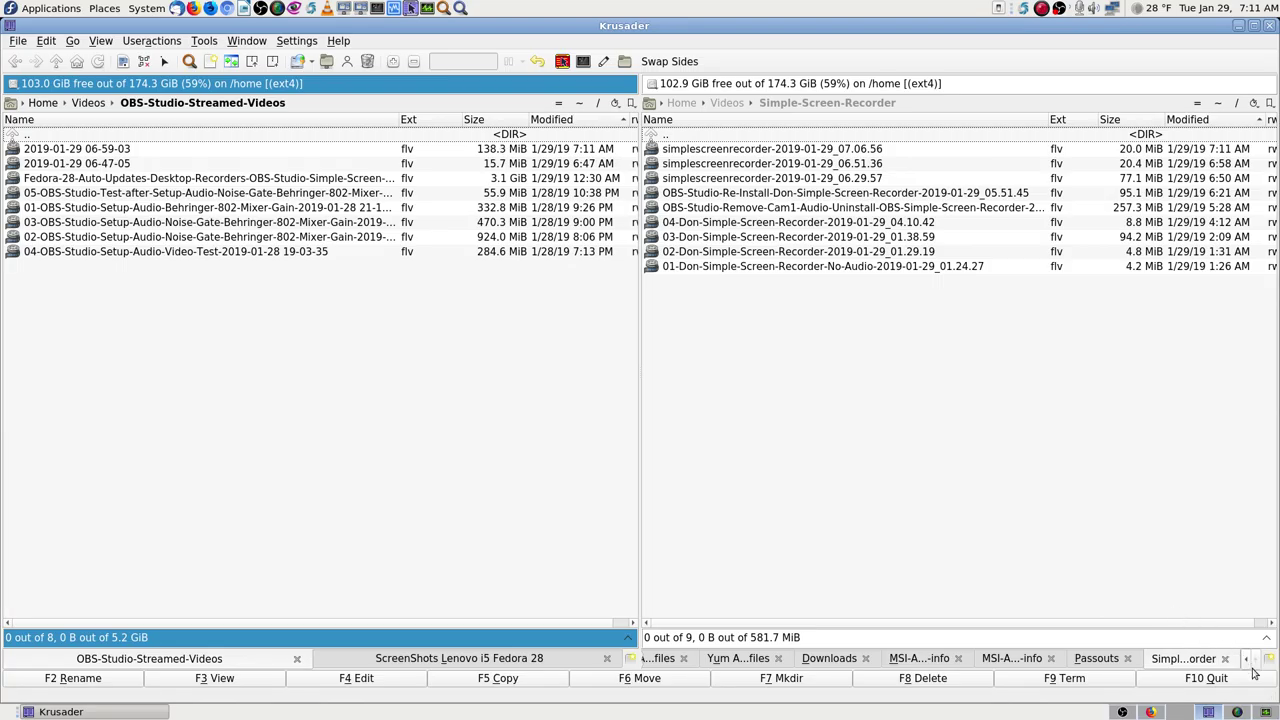
Bring up SimpleScreenRecorder and toggle its live preview on and off
{"action": "left_click", "coordinate": [1238, 712]}
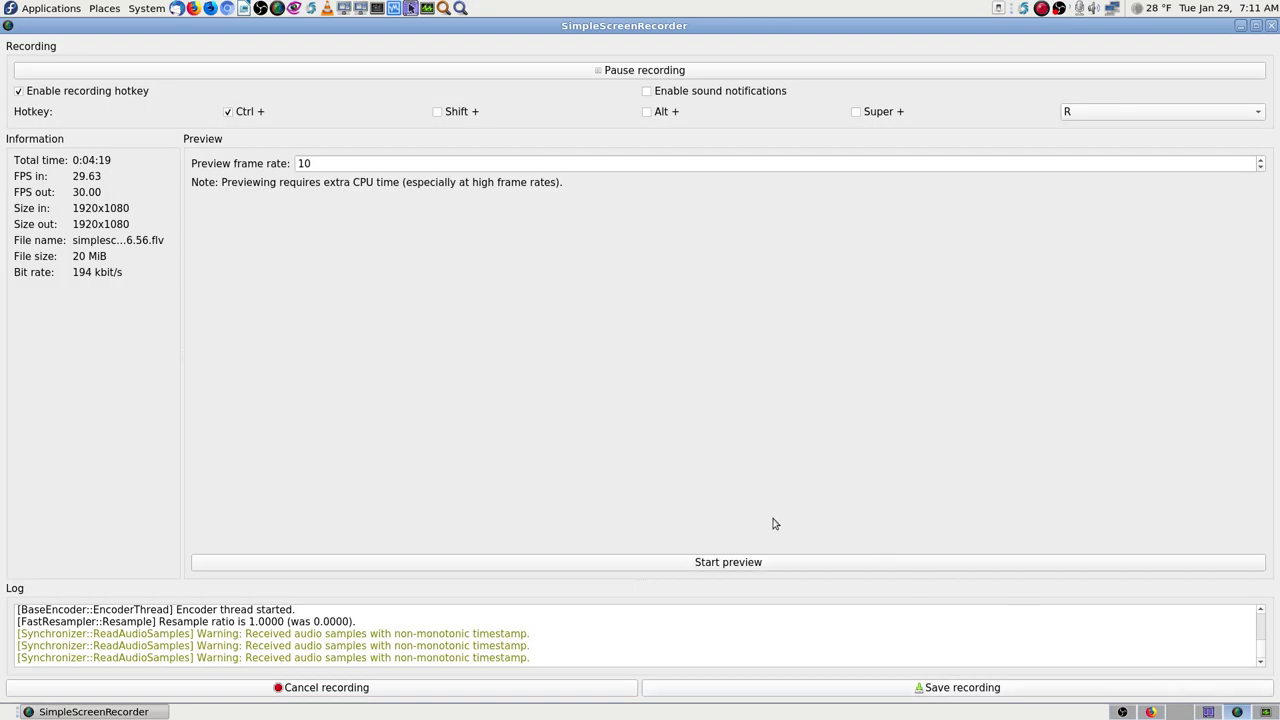
{"action": "left_click", "coordinate": [705, 563]}
{"action": "left_click", "coordinate": [703, 563]}
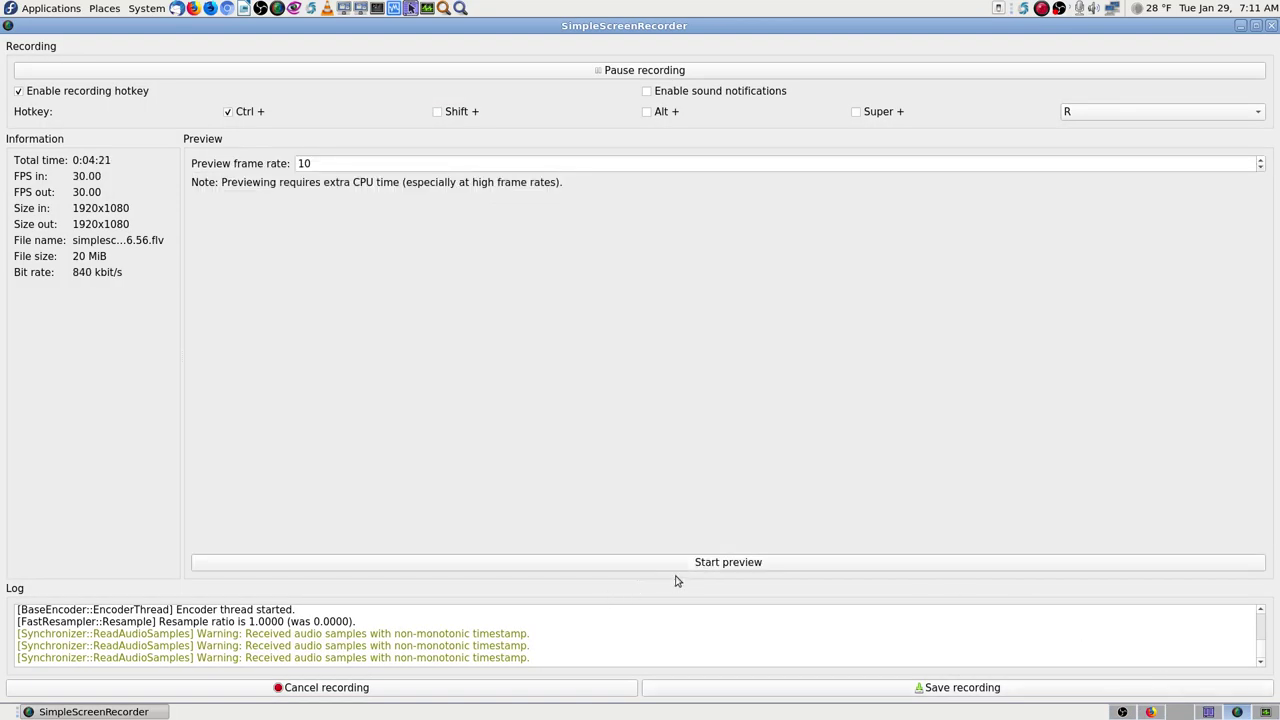